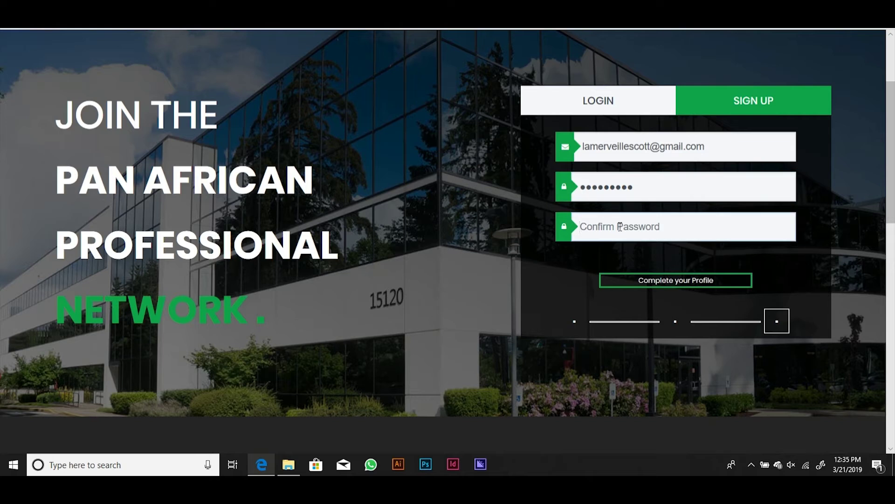
- Confirm the password, submit the sign-up, and open the iCUBEFARM activation e-mail in Gmail
type("****")
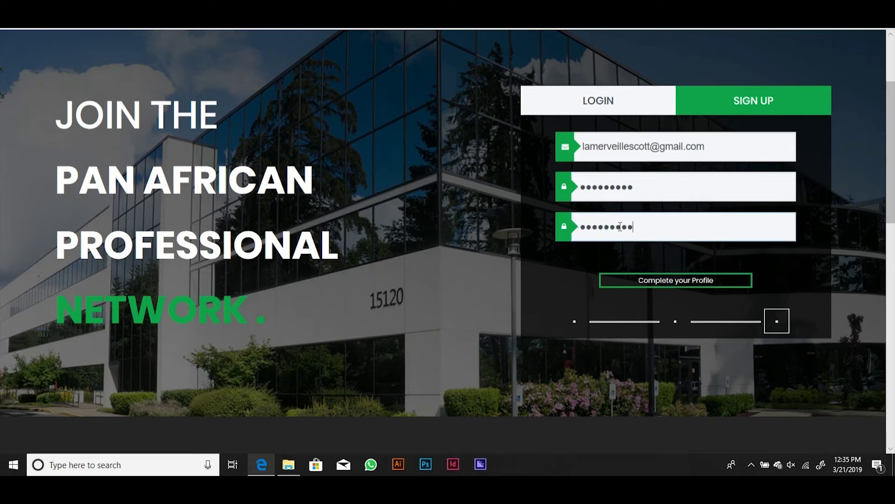
left_click(676, 281)
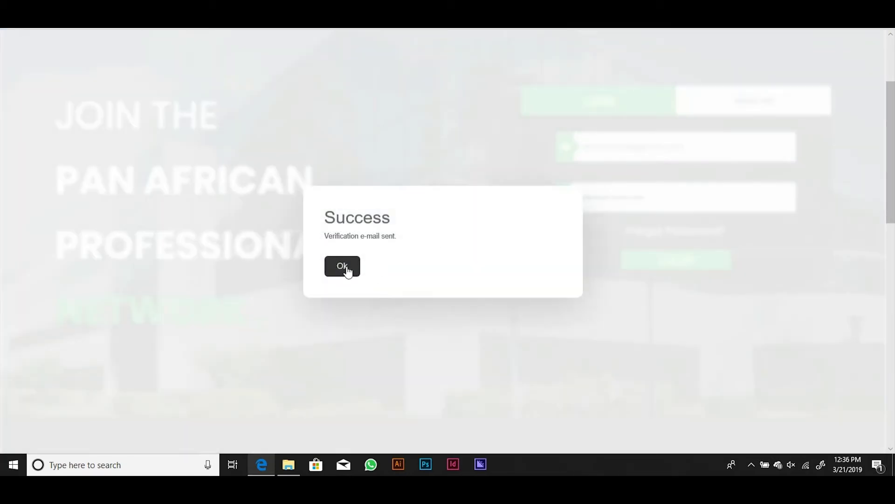
left_click(344, 268)
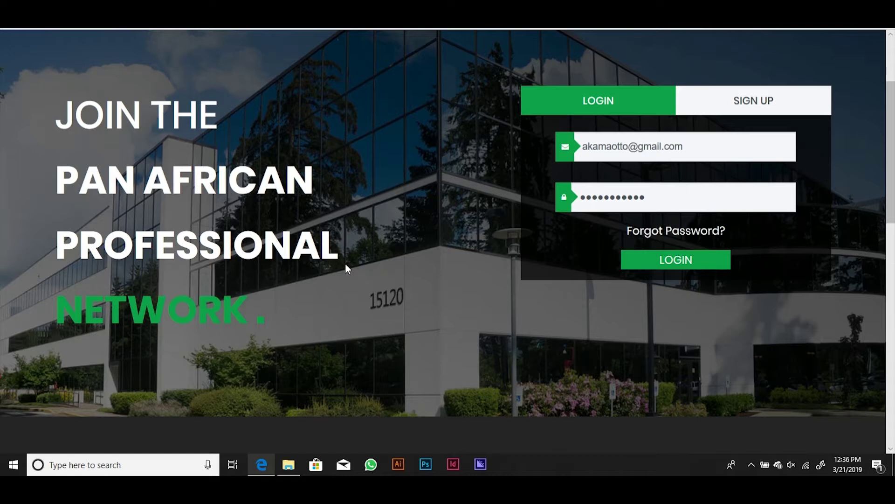
key("ctrl+Tab")
left_click(331, 160)
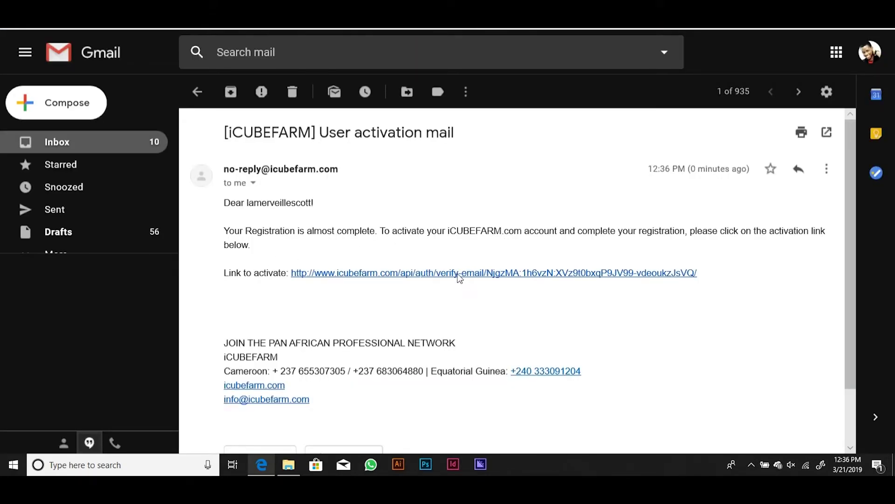
- Follow the activation link in the '[iCUBEFARM] User activation mail' message to verify the account
left_click(424, 273)
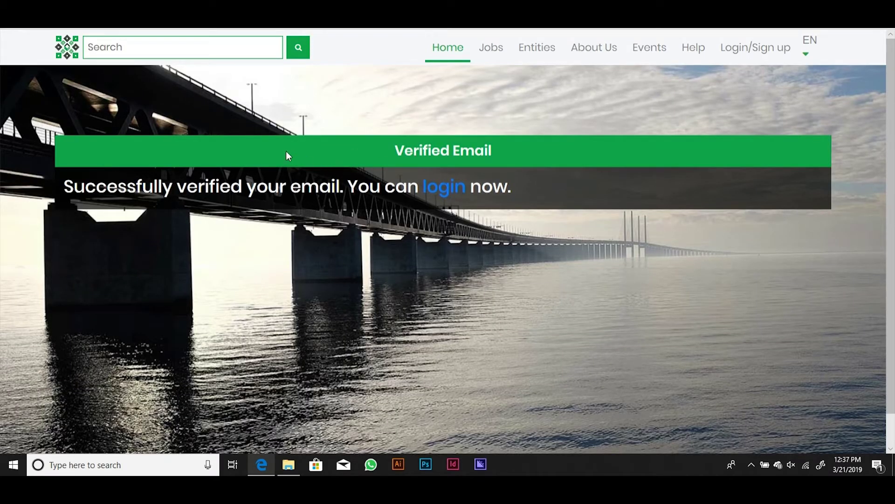
- Log in with the new account and let Edge save the password
scroll(497, 201, "down", 1)
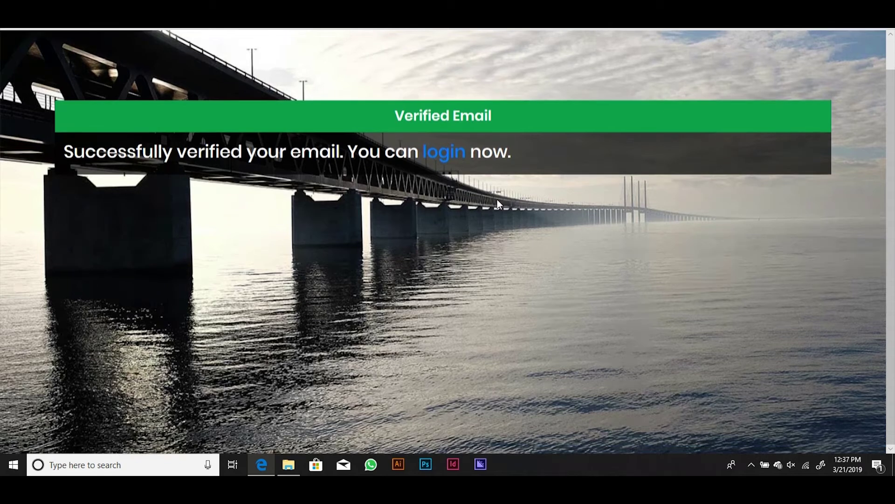
left_click(445, 160)
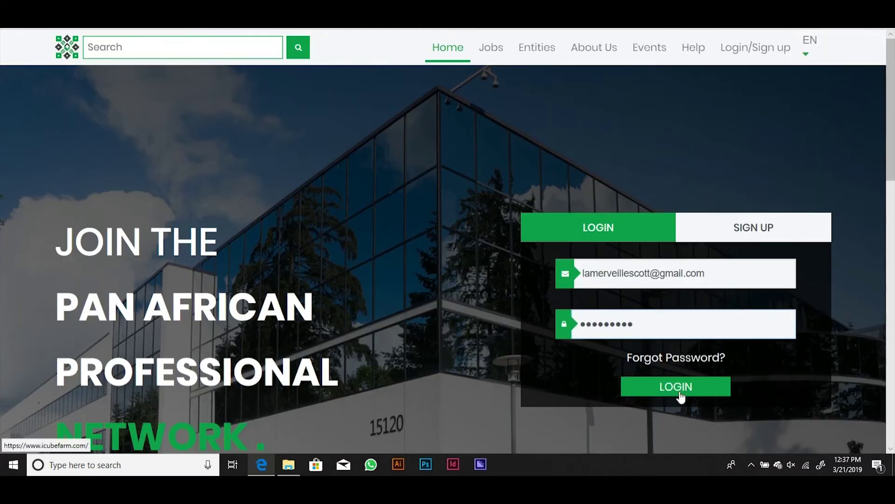
left_click(680, 390)
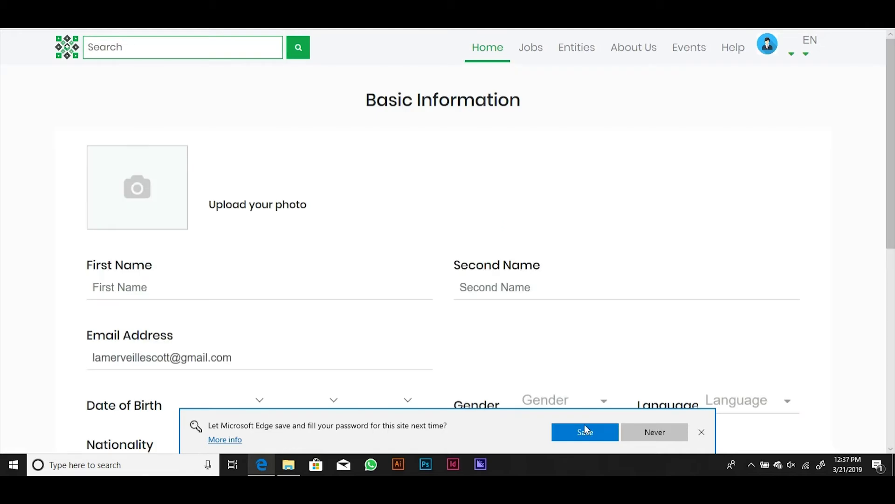
left_click(585, 431)
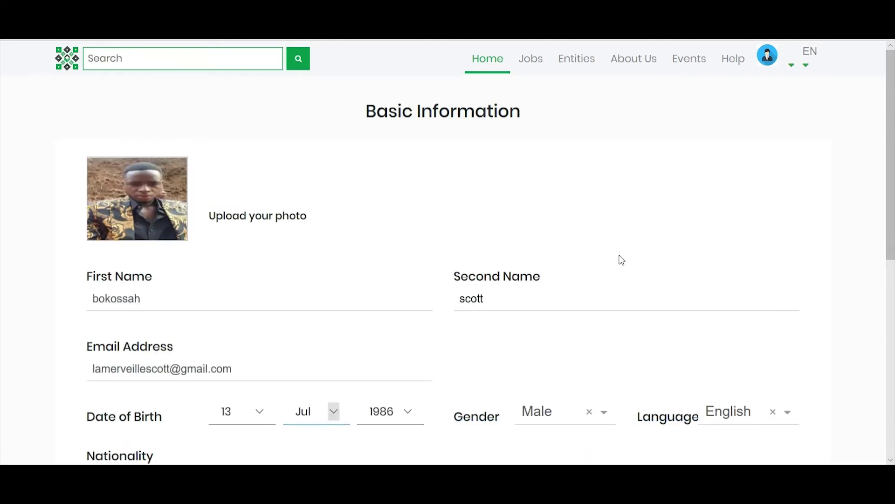
- Submit the Basic Information form with photo, names, birth date, nationality and city
scroll(620, 258, "down", 2)
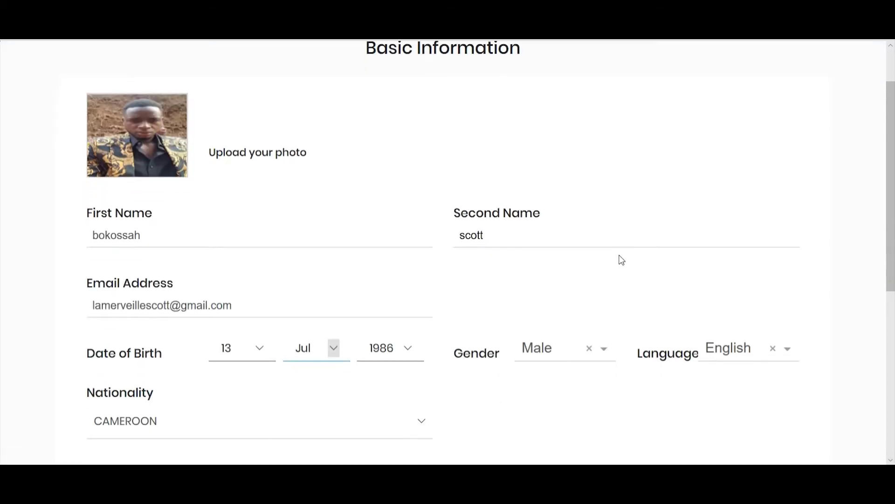
scroll(621, 259, "up", 2)
scroll(600, 246, "down", 3)
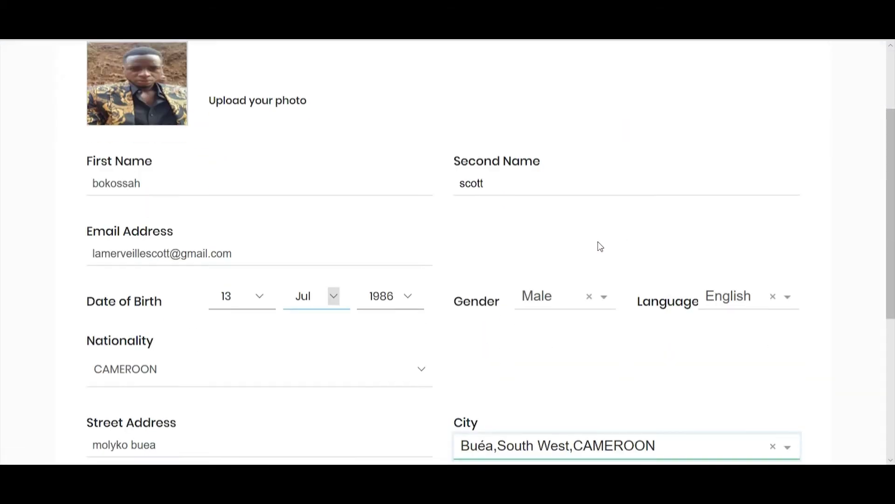
scroll(601, 246, "down", 2)
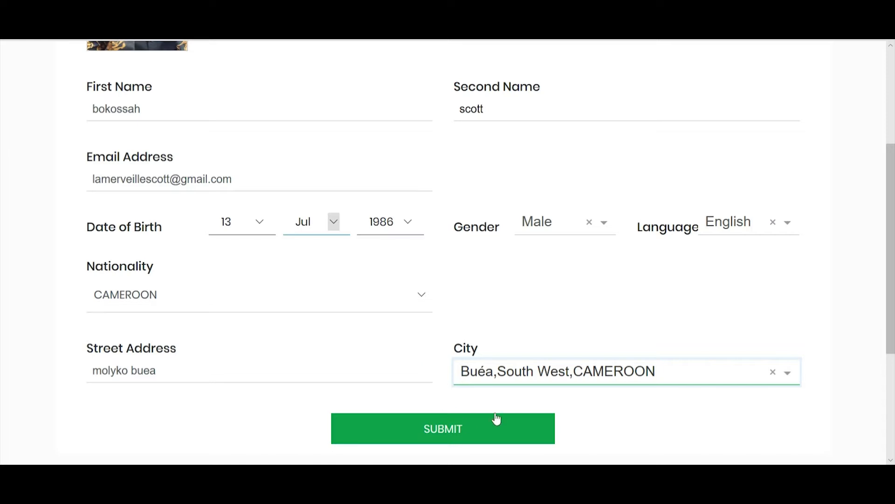
left_click(456, 431)
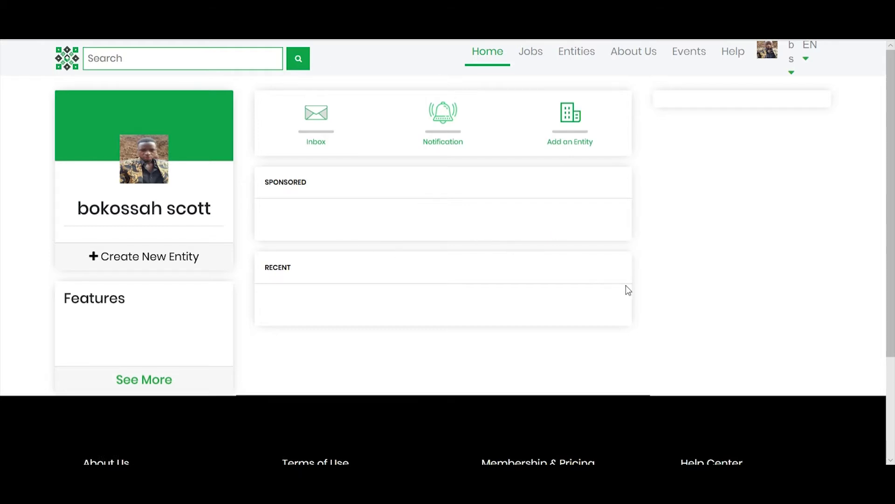
- Sign out of the iCUBEFARM account from the account menu
left_click(724, 224)
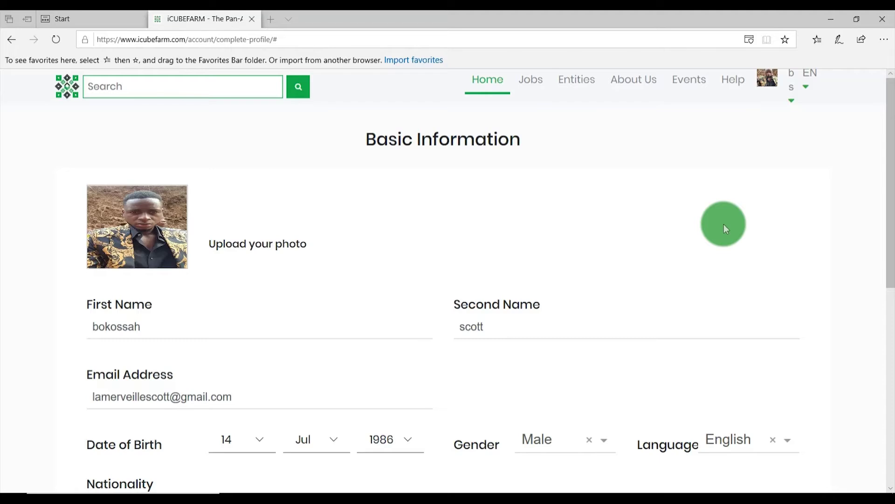
left_click(793, 99)
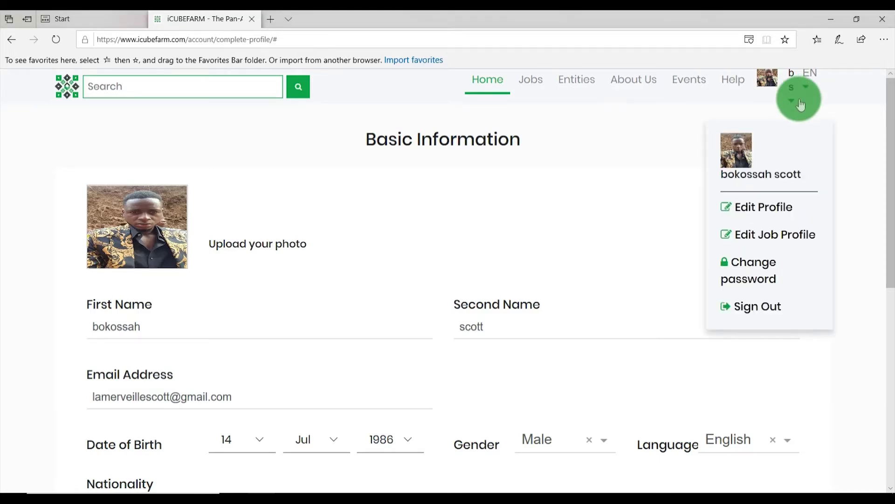
left_click(754, 308)
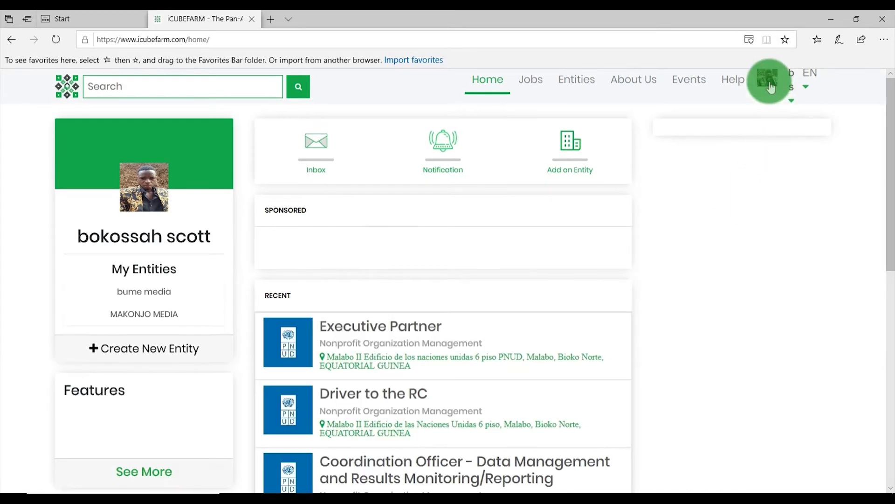
left_click(766, 81)
left_click(739, 206)
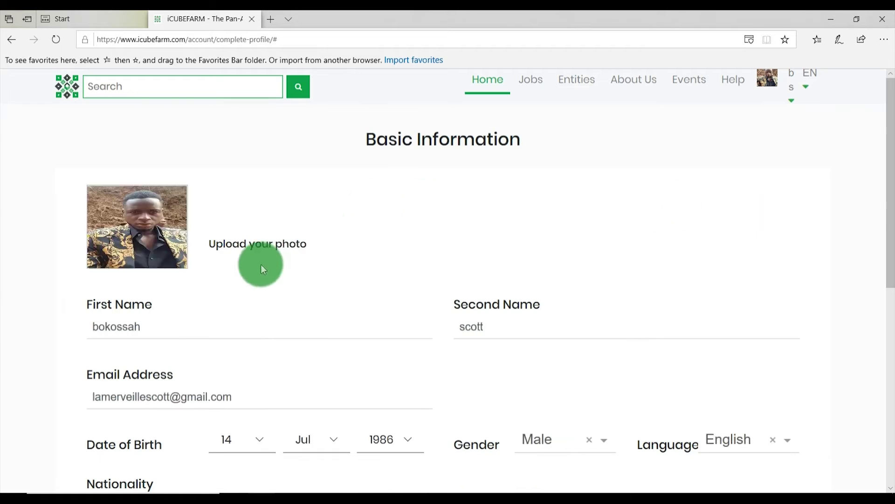
scroll(287, 240, "down", 3)
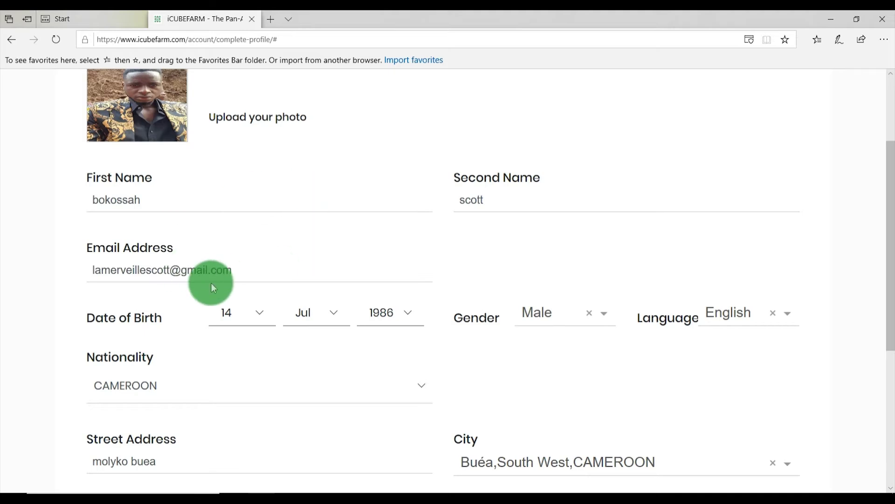
scroll(220, 290, "down", 3)
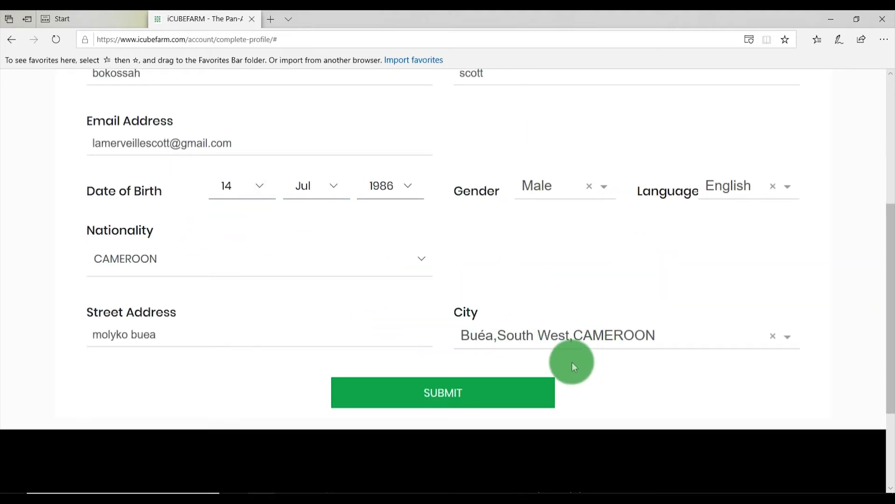
scroll(563, 333, "up", 2)
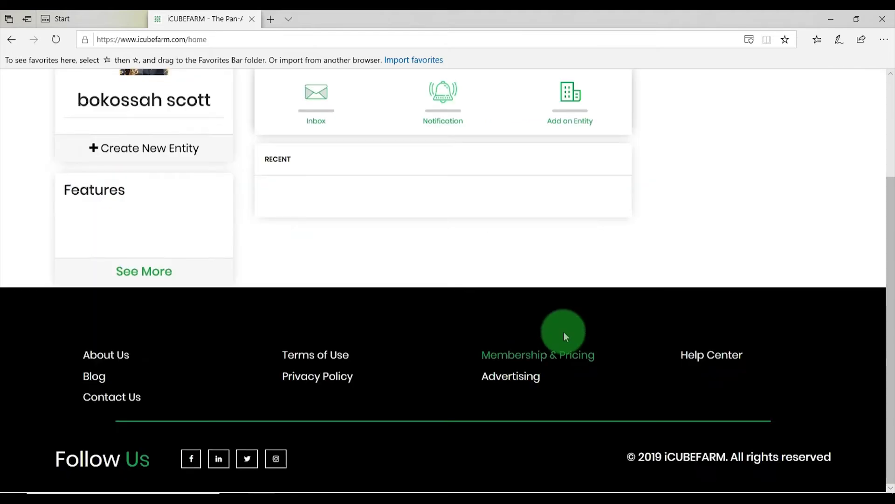
scroll(578, 289, "up", 5)
left_click(142, 351)
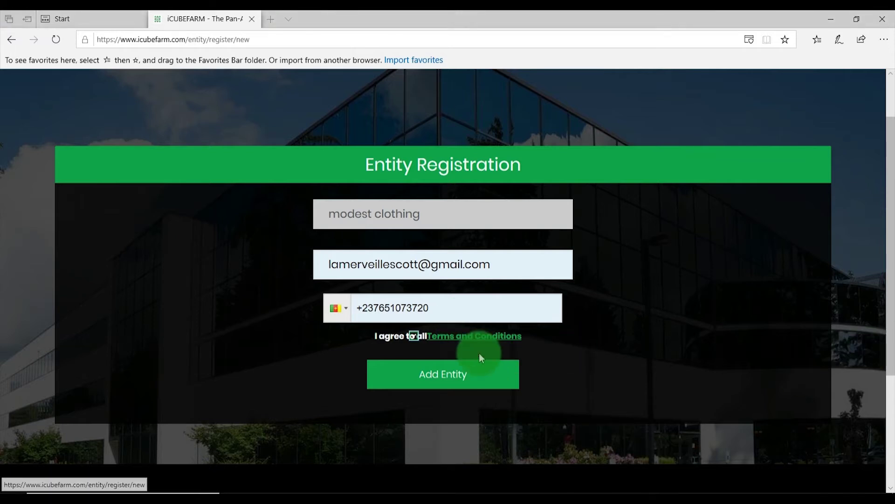
- Add modest clothing, then give it a logo, alternative number, address 'akwa palace' and city Douala
left_click(448, 380)
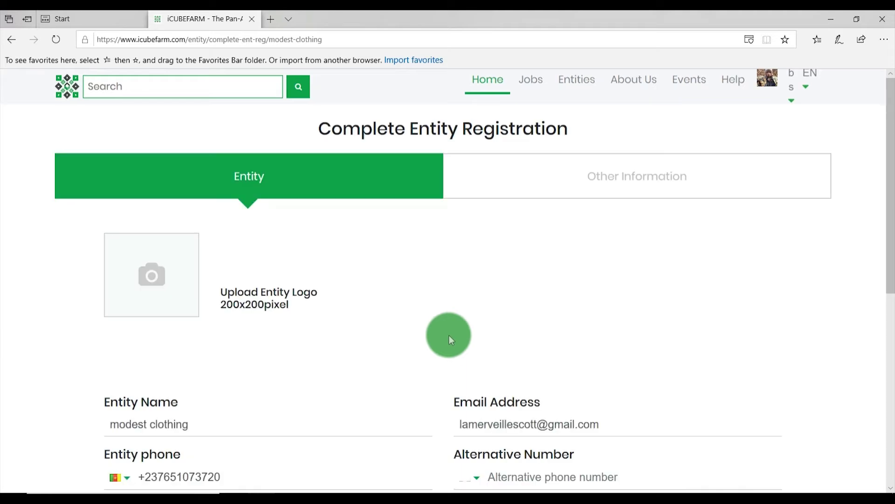
scroll(709, 332, "down", 3)
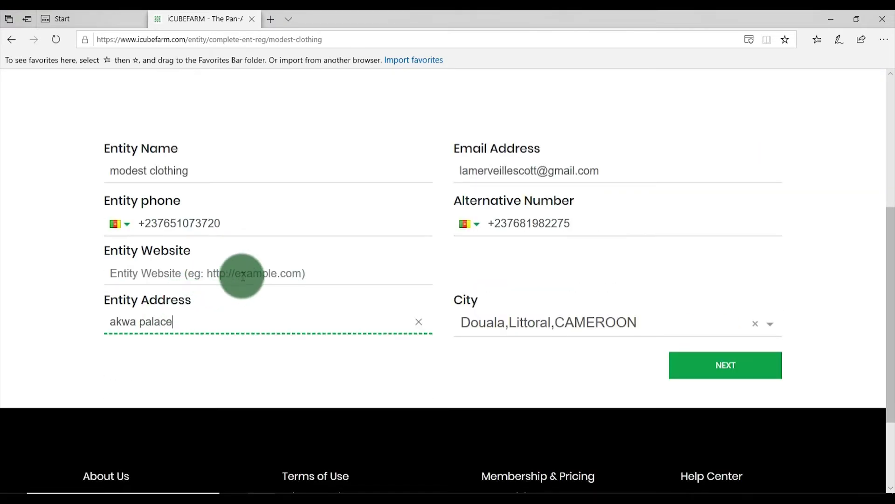
scroll(328, 271, "up", 5)
scroll(328, 271, "down", 5)
scroll(327, 272, "up", 3)
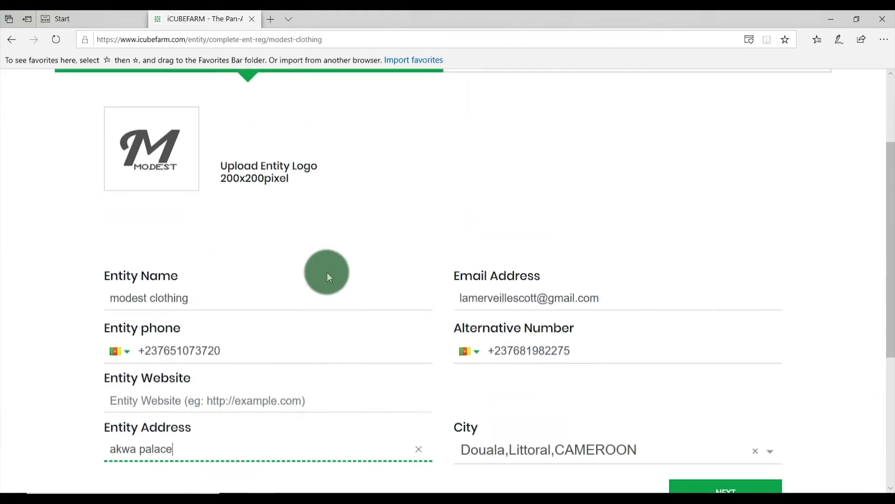
scroll(657, 464, "down", 2)
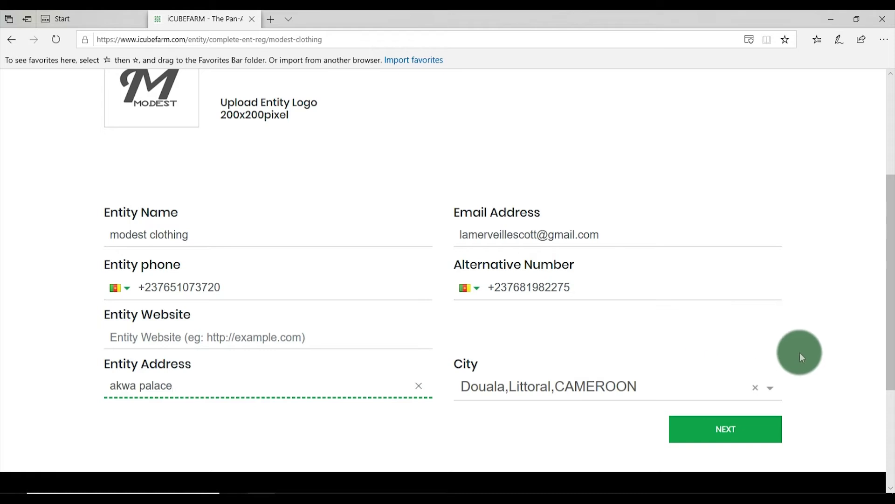
- Advance to Other Information and complete the Modest Clothing entity registration
left_click(739, 426)
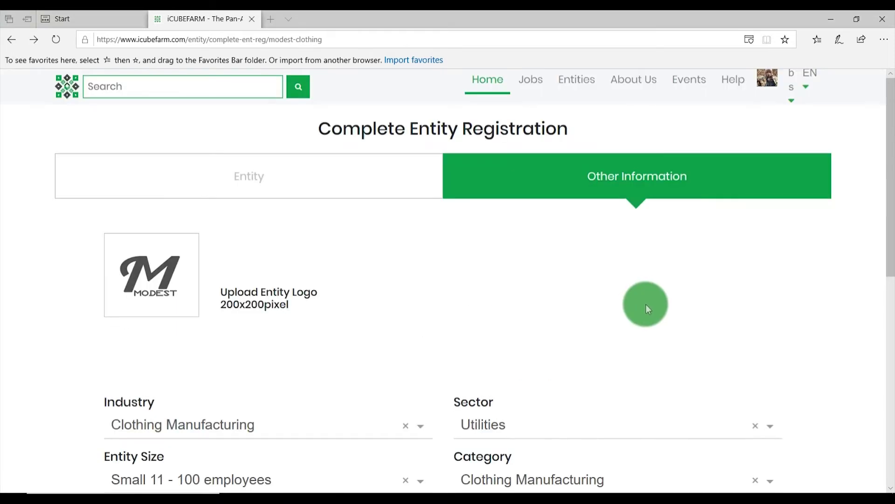
scroll(645, 304, "down", 4)
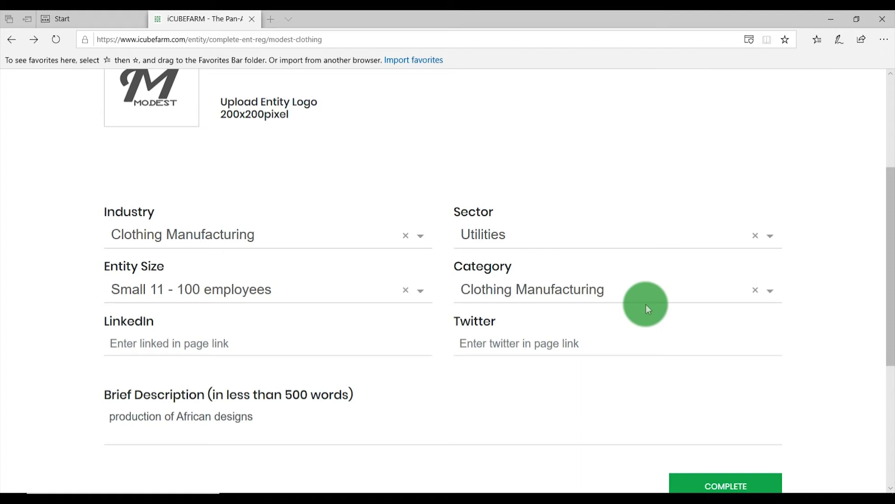
scroll(647, 307, "down", 1)
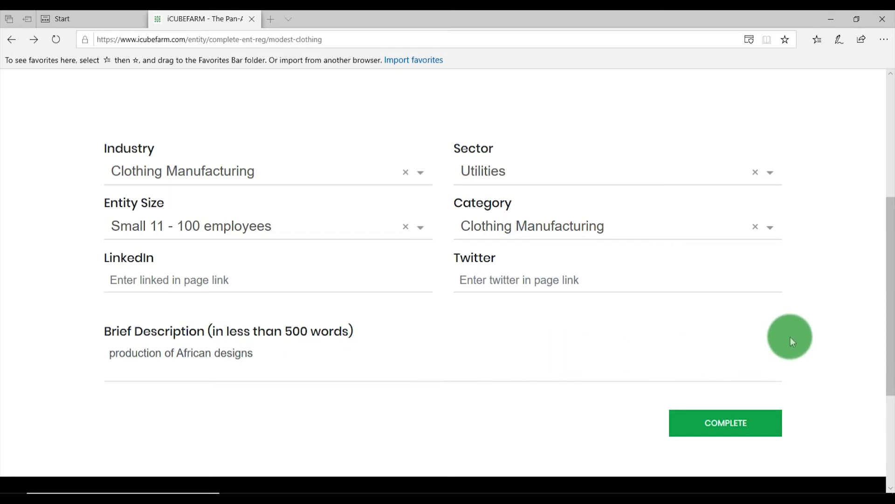
left_click(724, 429)
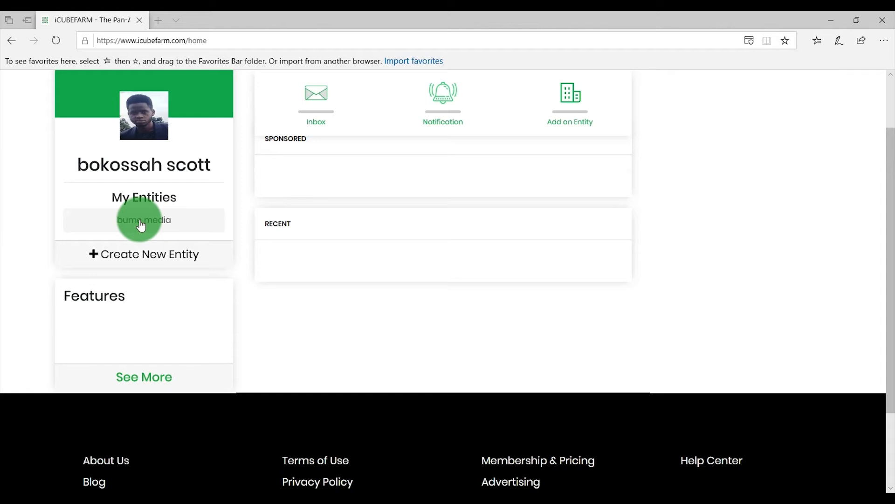
- Save bume media's details in Edit Entity and acknowledge the update confirmation
left_click(142, 226)
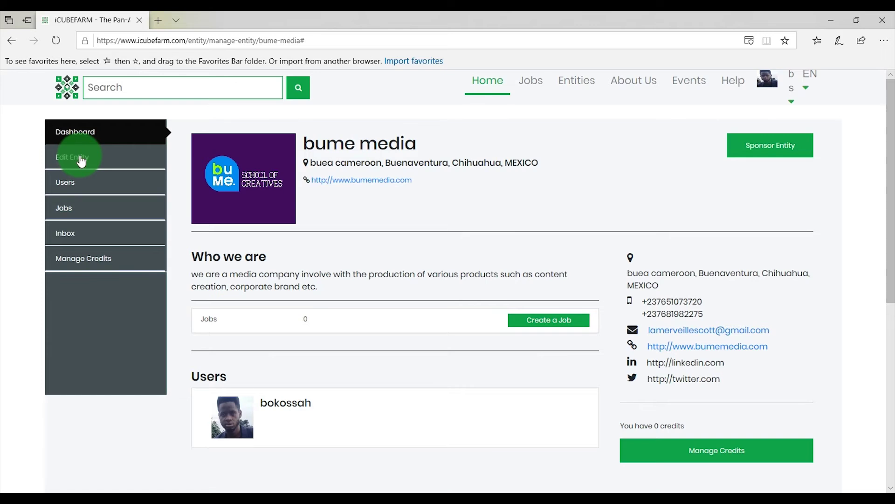
left_click(81, 160)
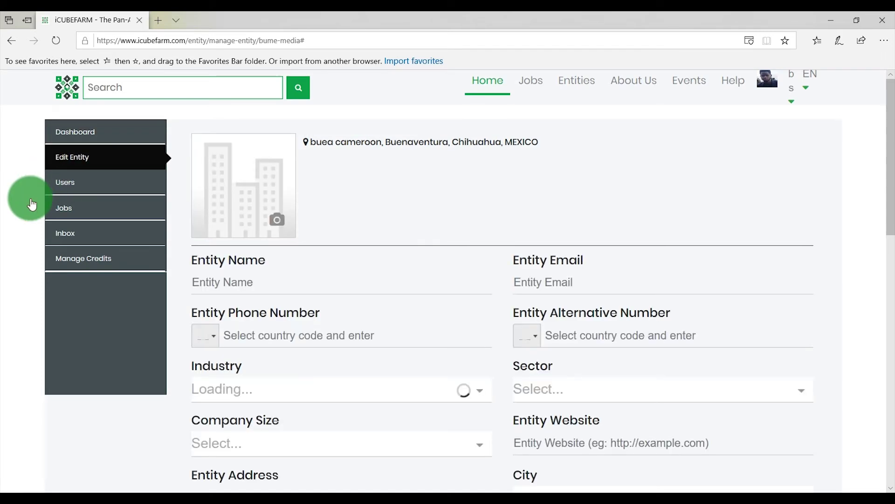
scroll(342, 314, "down", 5)
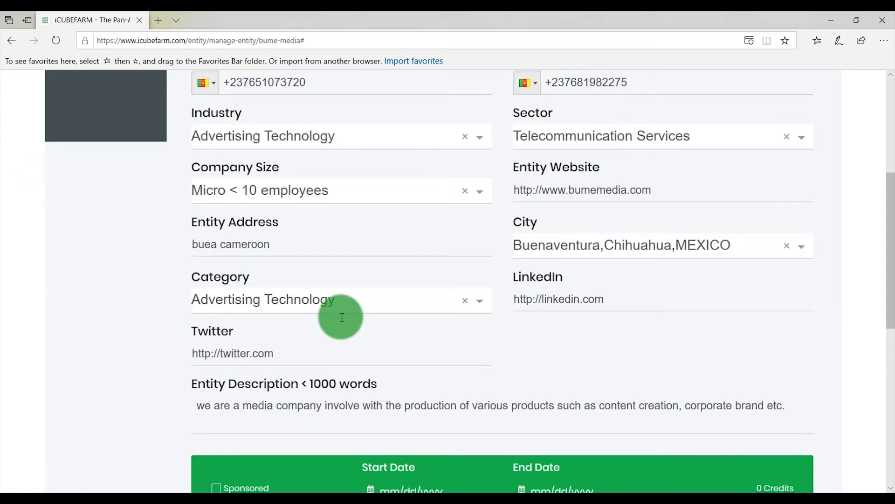
scroll(341, 317, "down", 3)
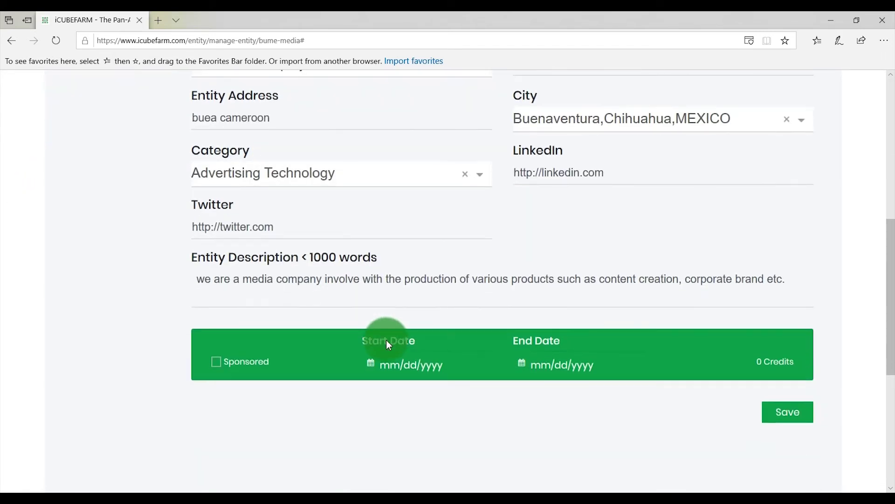
left_click(782, 421)
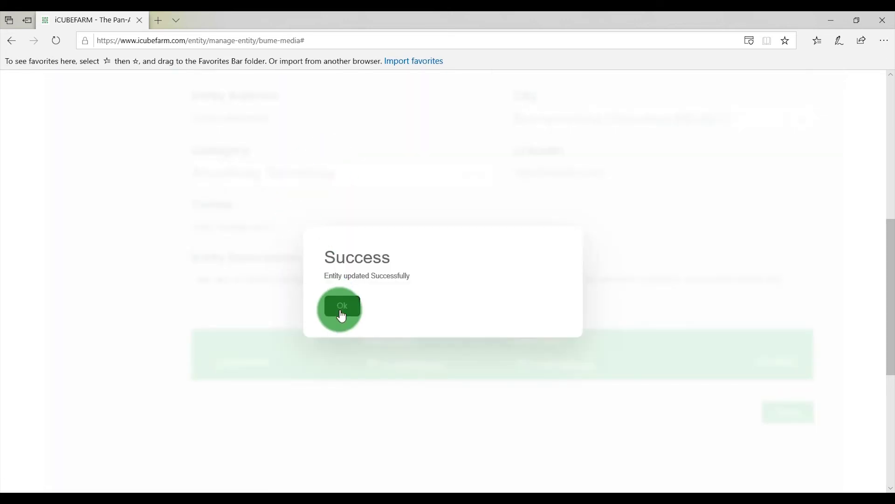
left_click(340, 310)
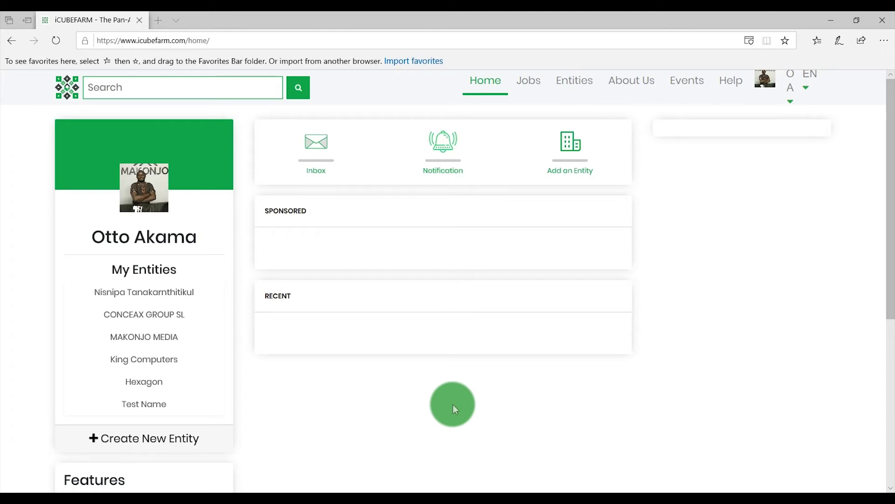
- Open MAKONJO MEDIA from My Entities on the home dashboard
left_click(158, 341)
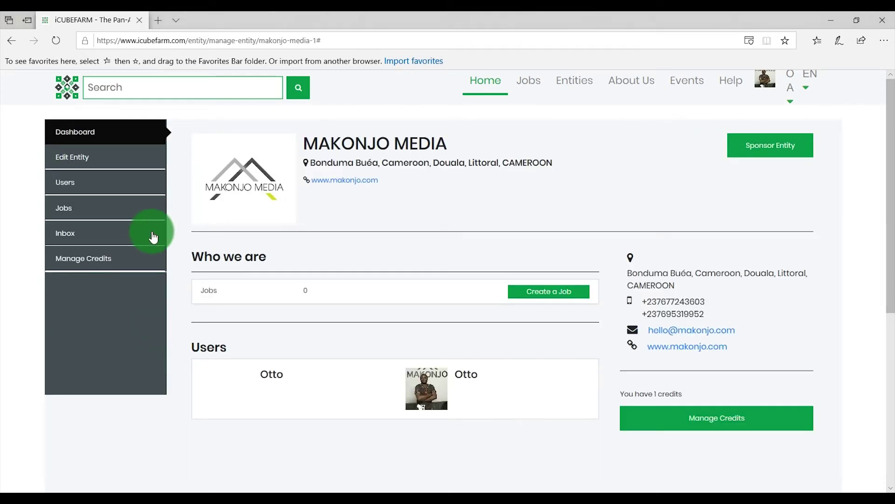
- Find a new member by e-mail under Users and add them to MAKONJO MEDIA
left_click(108, 183)
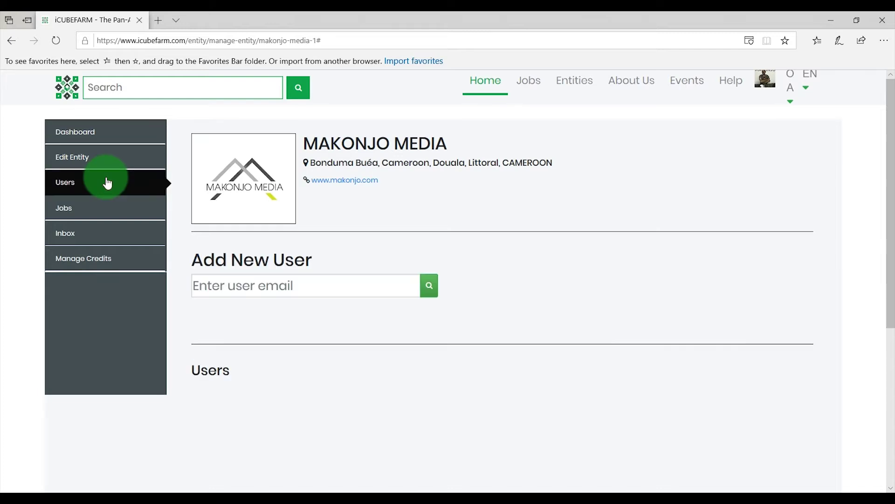
left_click(301, 287)
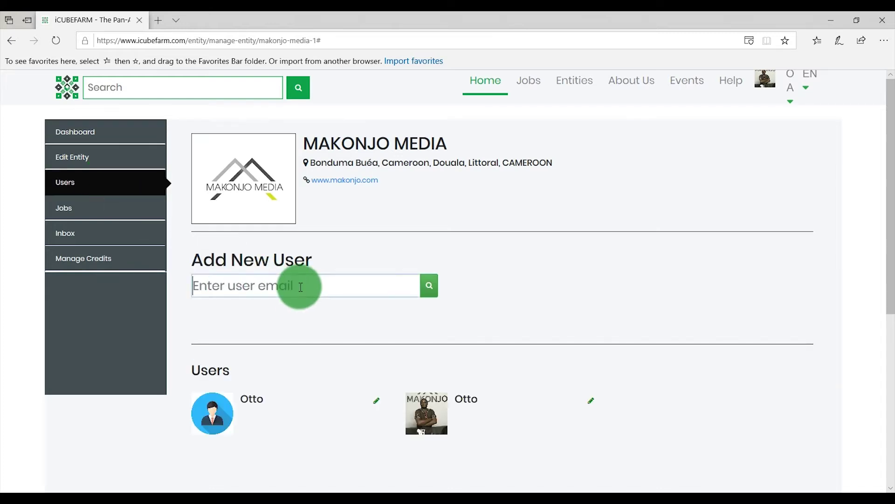
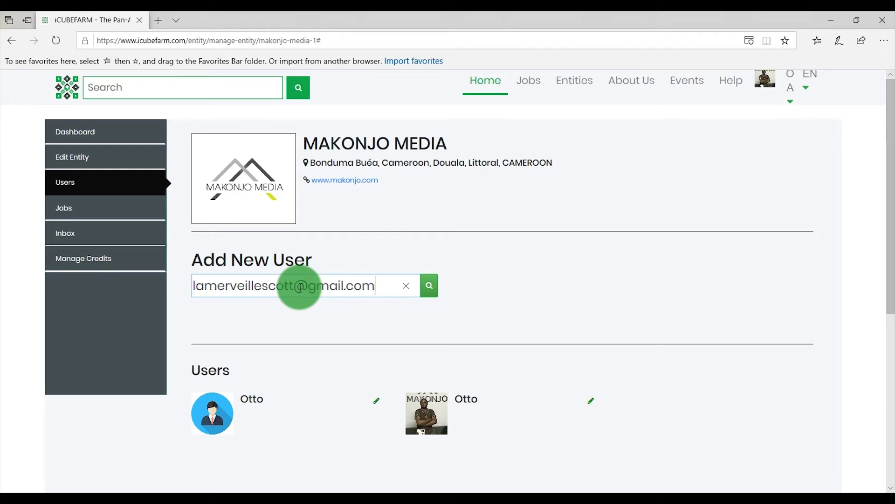
left_click(428, 286)
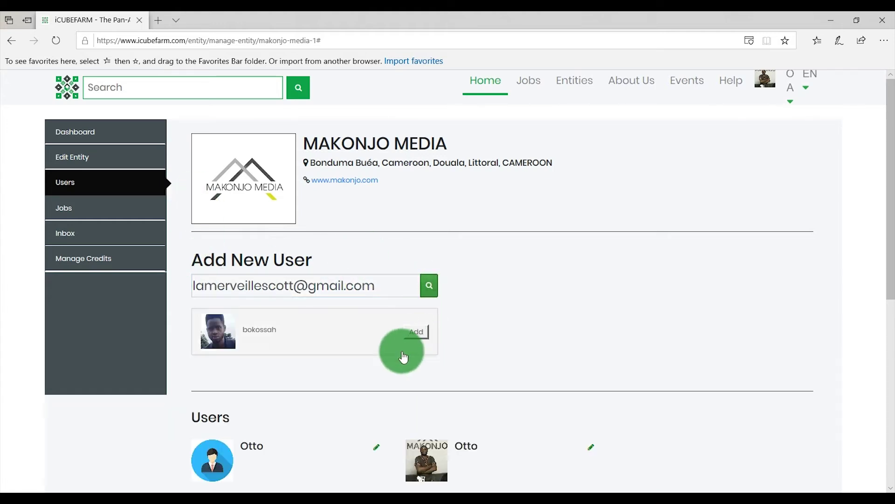
left_click(420, 333)
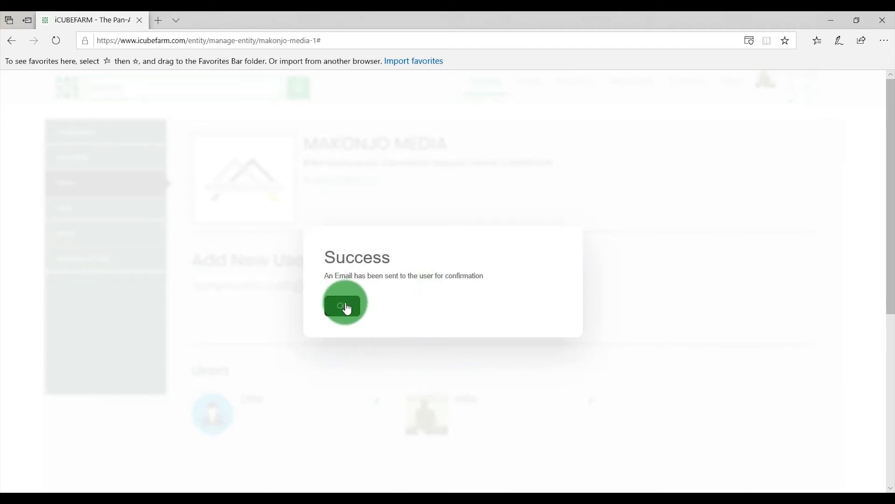
left_click(346, 308)
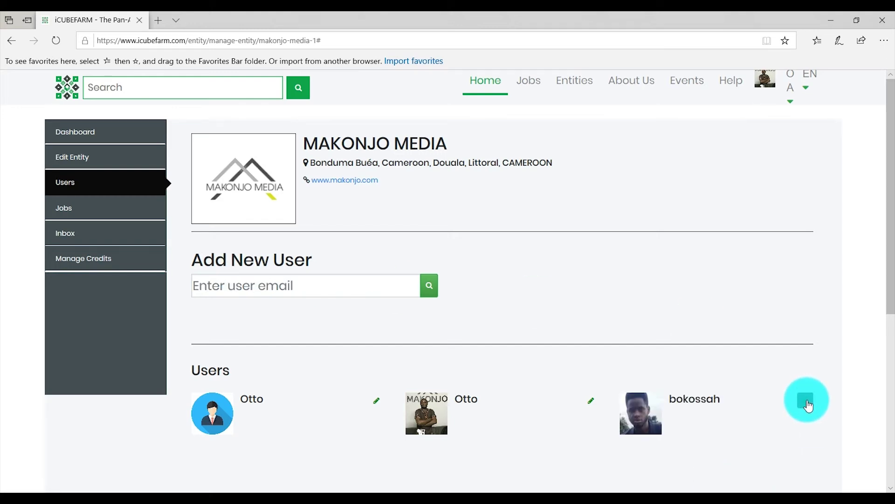
- Request removal of the newly added member, confirming with the account password
left_click(807, 402)
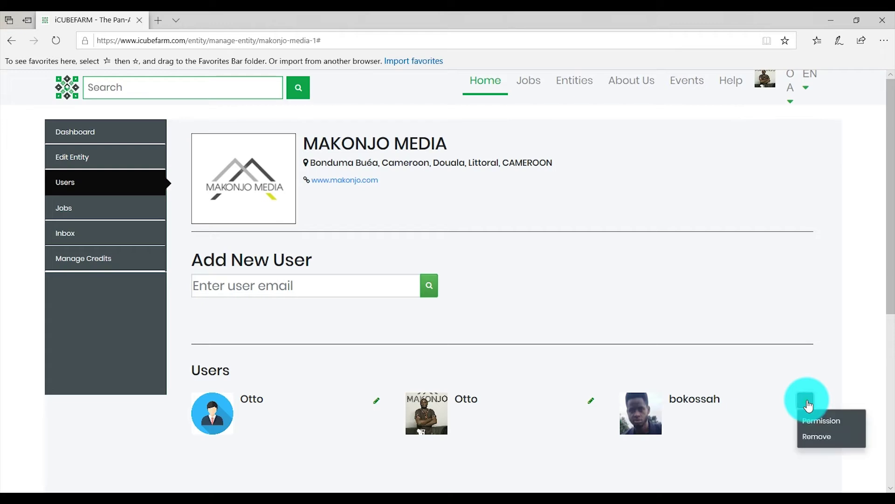
left_click(817, 436)
left_click(735, 455)
key("ctrl+v")
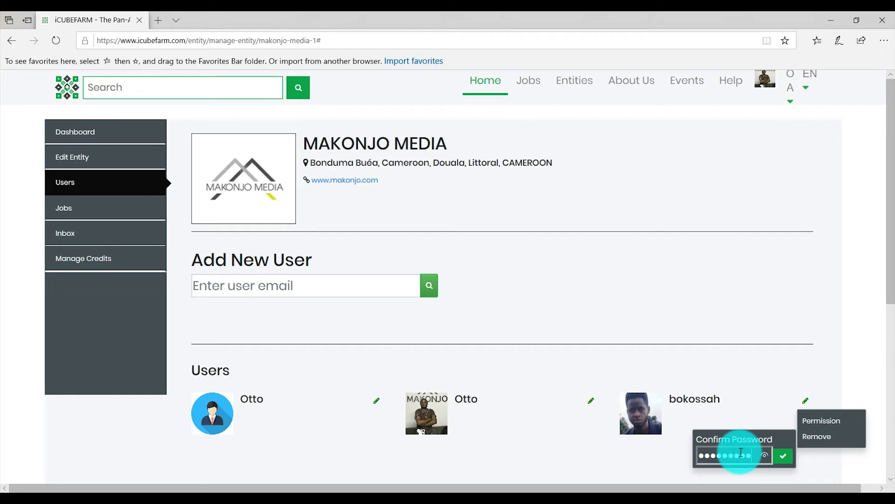
left_click(781, 456)
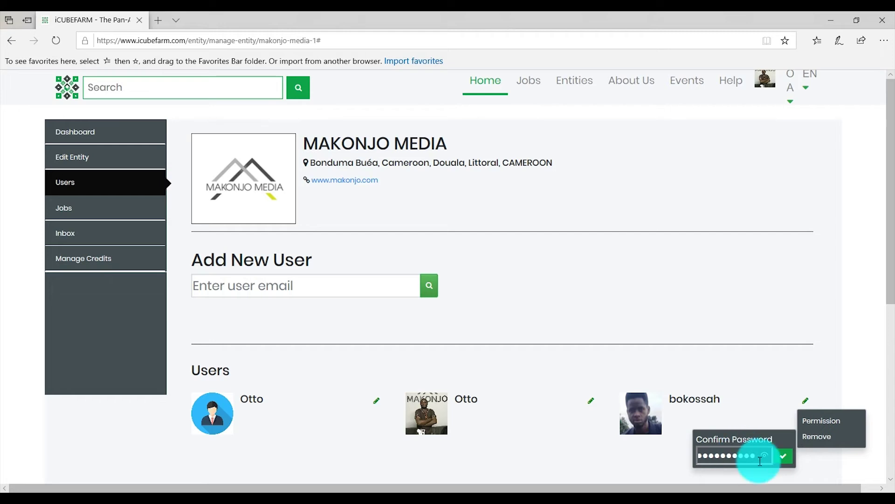
left_click(787, 462)
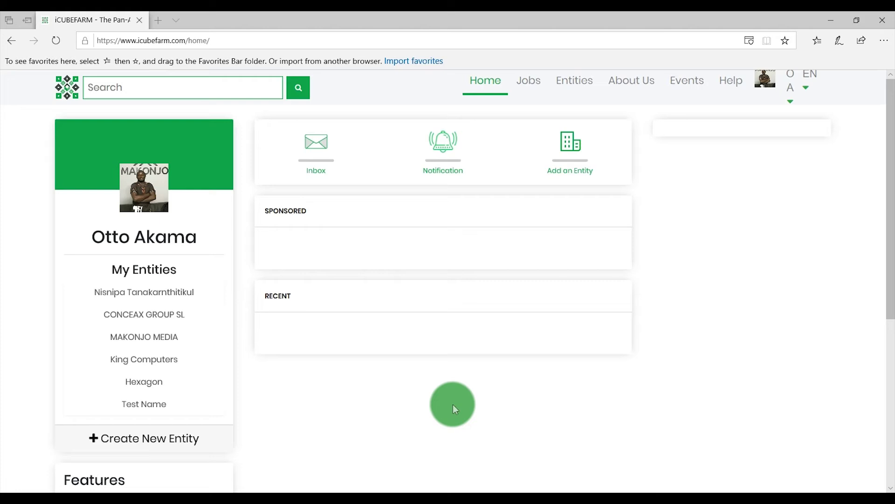
- Open the permission list for the newly added MAKONJO MEDIA member
left_click(166, 340)
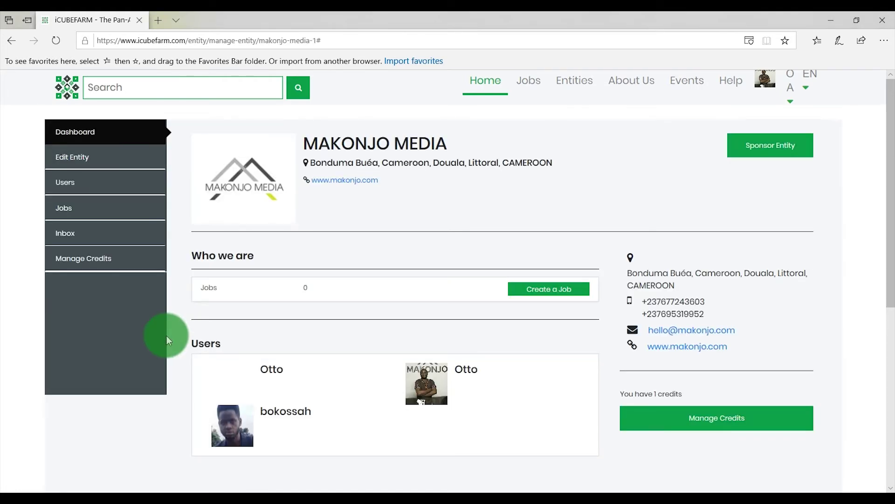
left_click(95, 186)
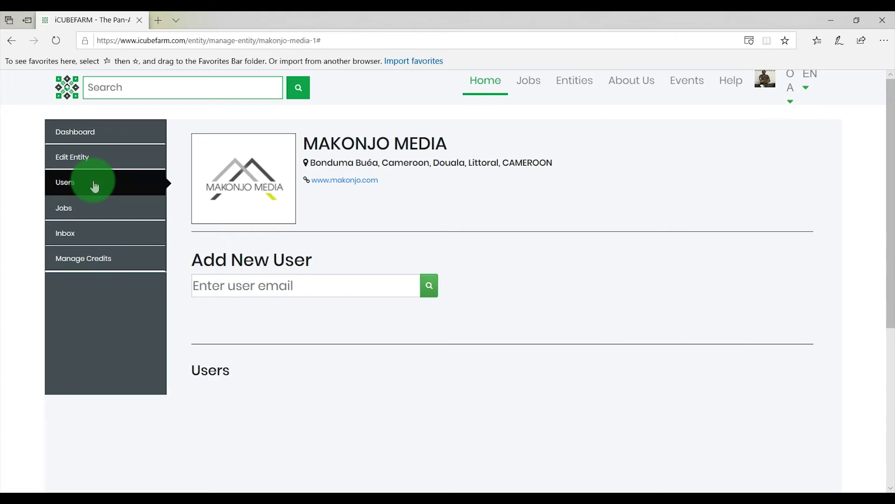
left_click(806, 402)
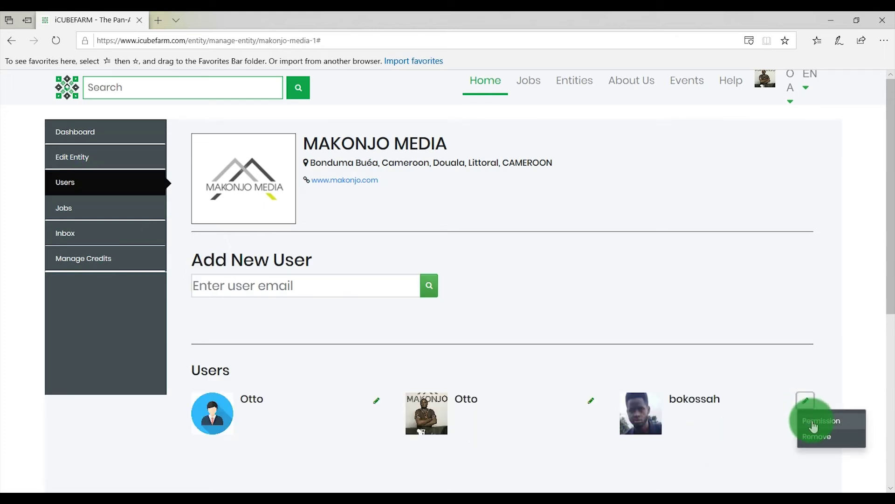
left_click(814, 422)
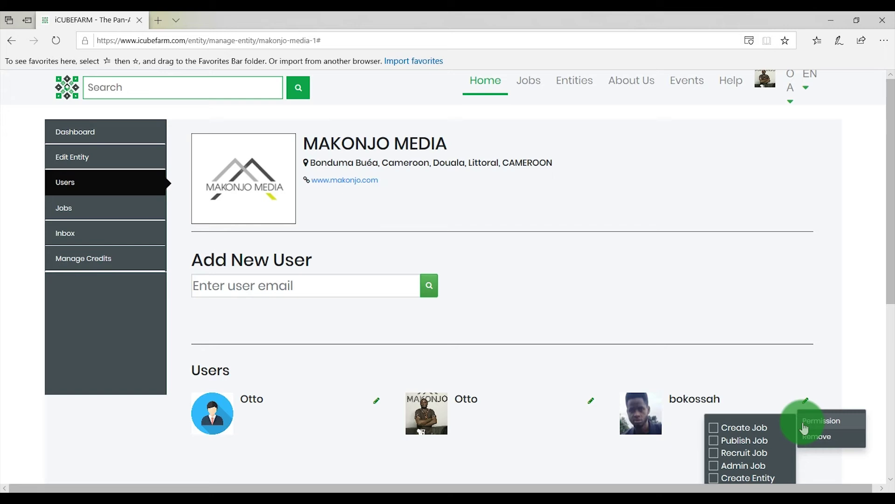
- Grant the member Create Job and Publish Job permissions, then close the list
left_click(714, 429)
left_click(715, 441)
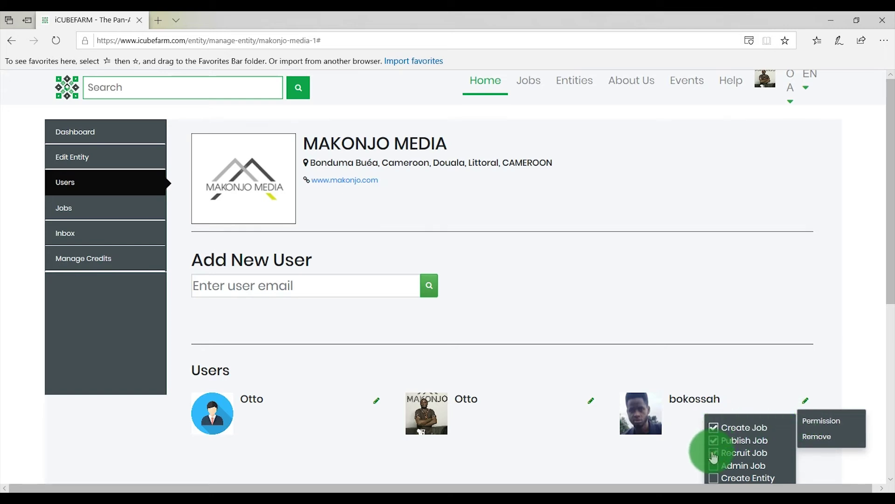
scroll(729, 402, "down", 2)
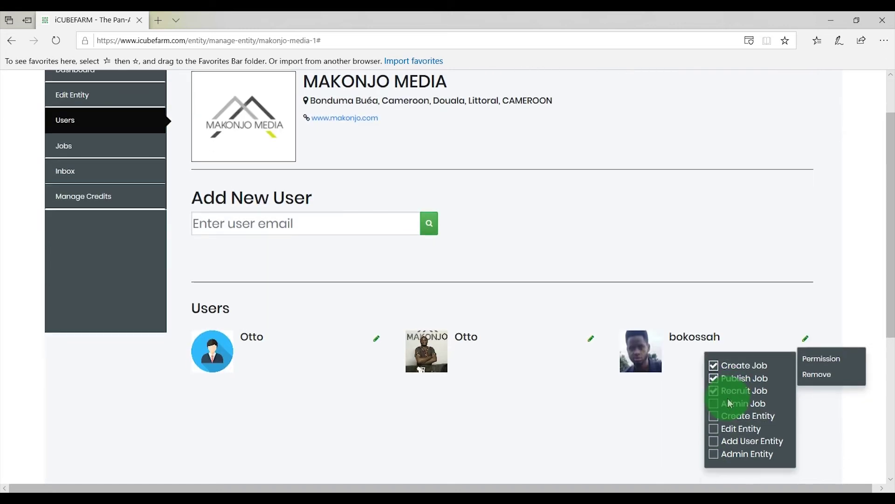
scroll(723, 398, "down", 4)
scroll(620, 443, "up", 2)
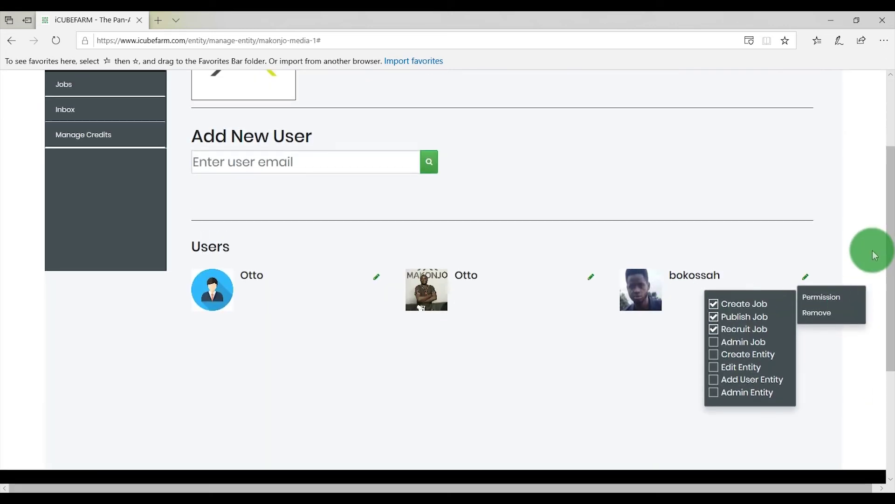
left_click(826, 242)
scroll(513, 214, "up", 4)
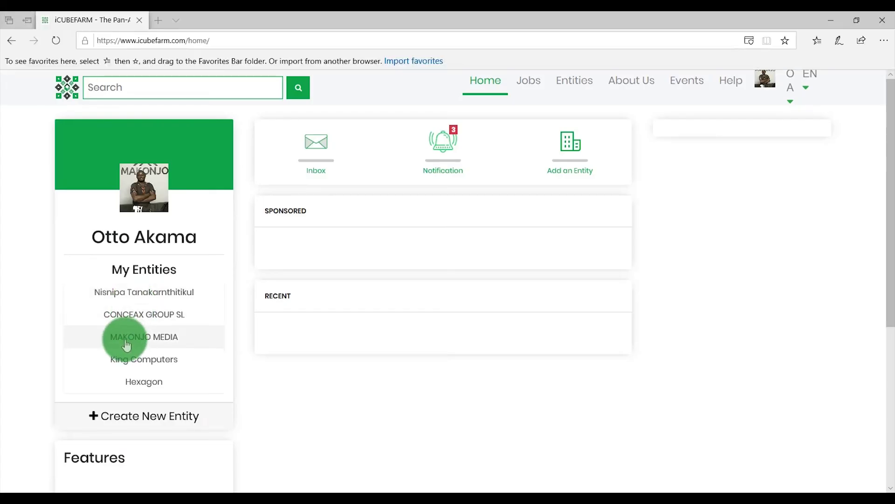
- Buy 10 credits for MAKONJO MEDIA by bank deposit and dismiss the invoice confirmation
left_click(166, 337)
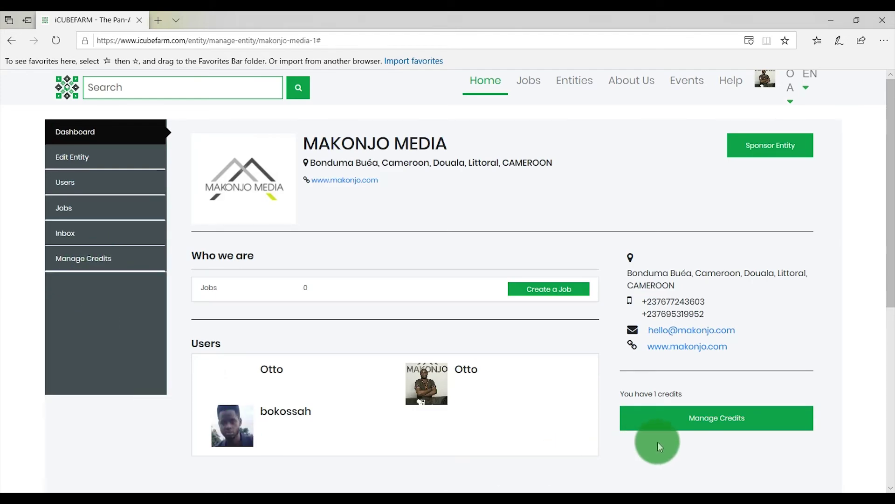
left_click(704, 421)
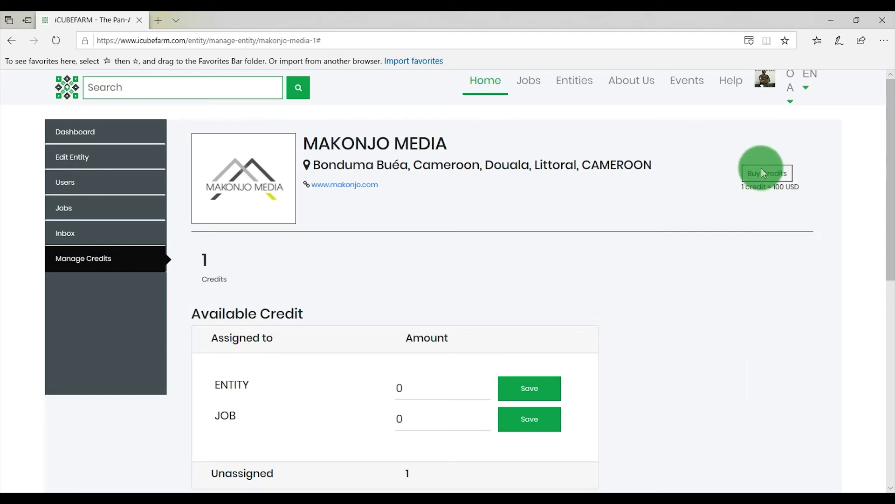
left_click(781, 174)
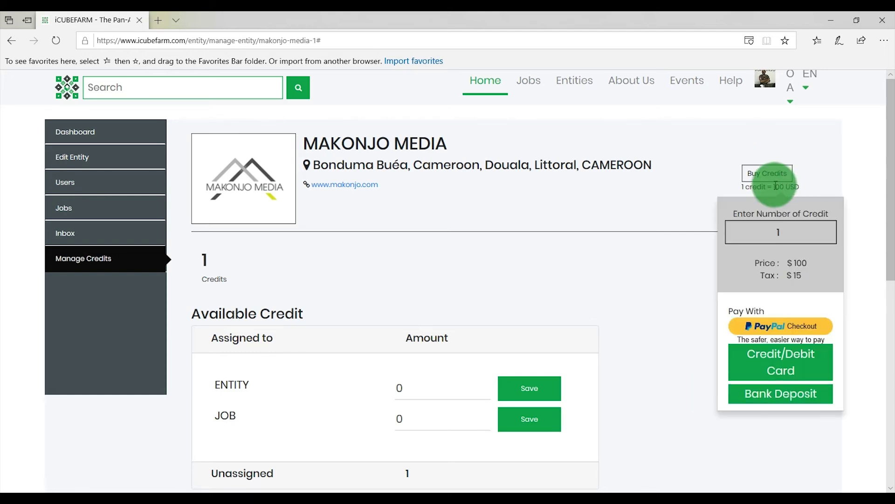
left_click(793, 232)
type("0")
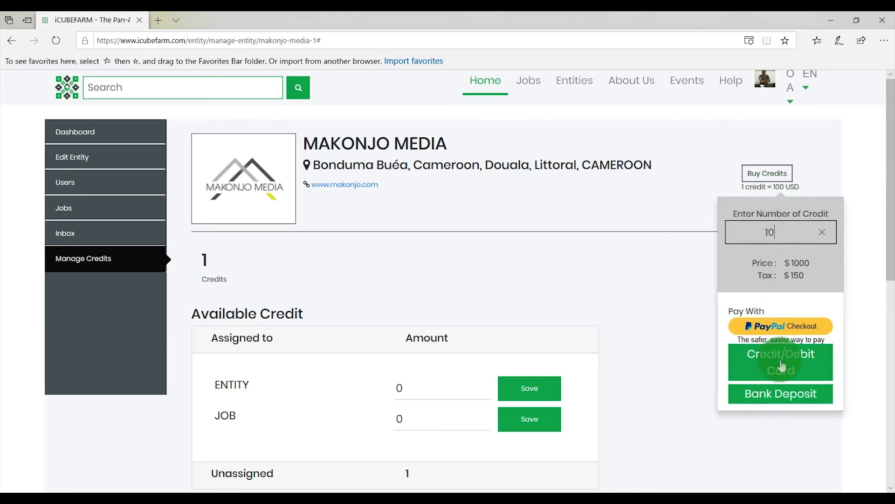
left_click(781, 394)
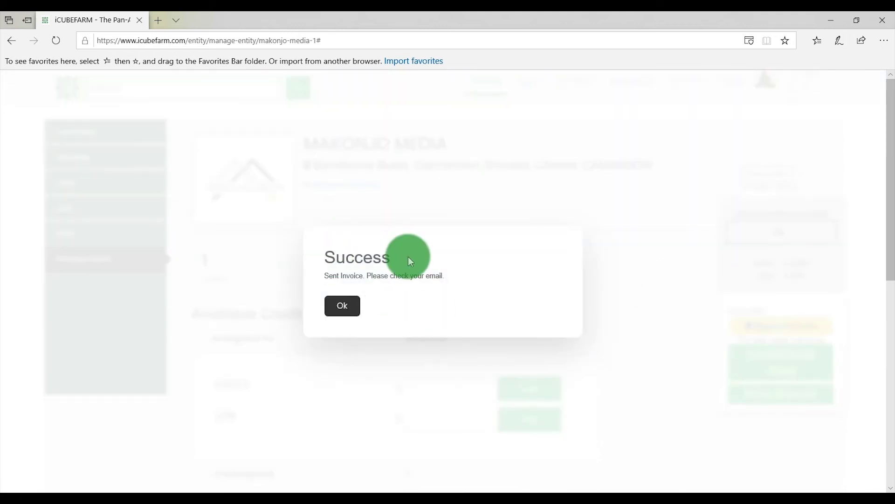
left_click(346, 304)
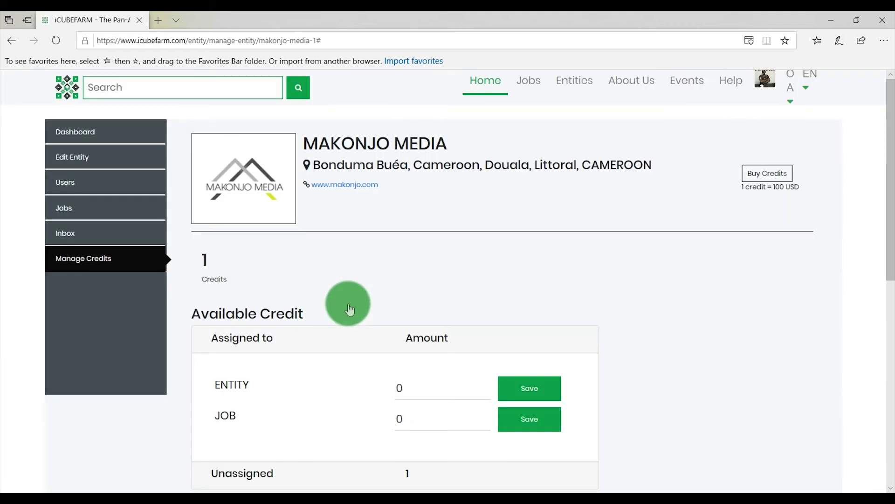
scroll(527, 288, "down", 3)
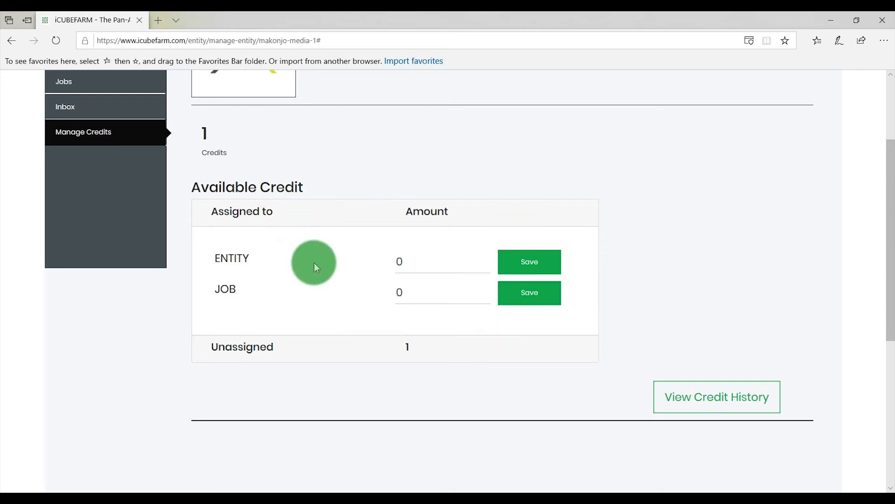
scroll(326, 259, "up", 3)
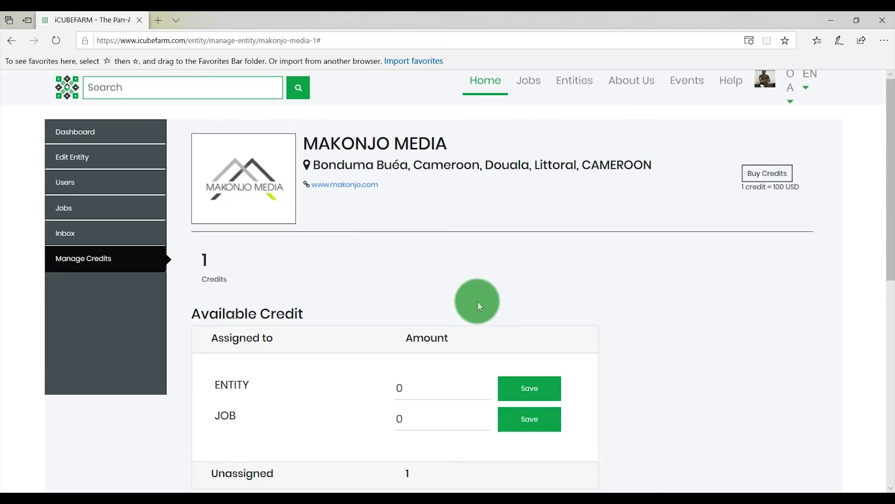
scroll(530, 289, "down", 3)
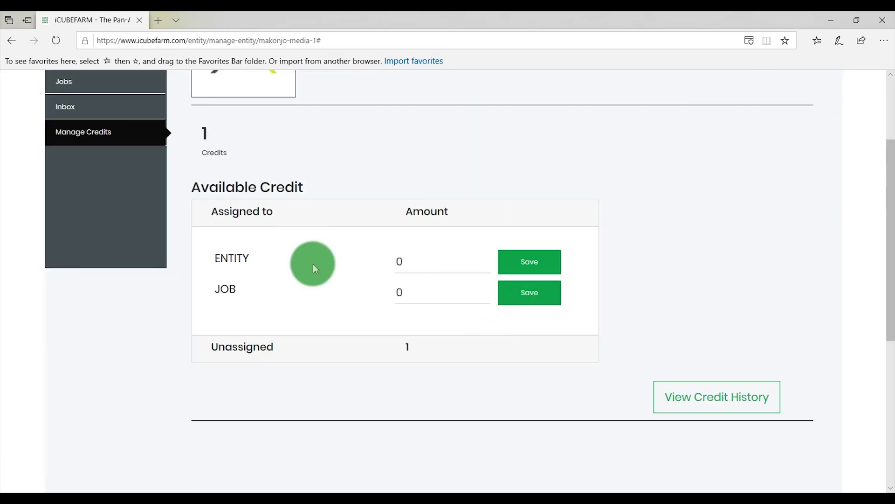
scroll(328, 263, "up", 3)
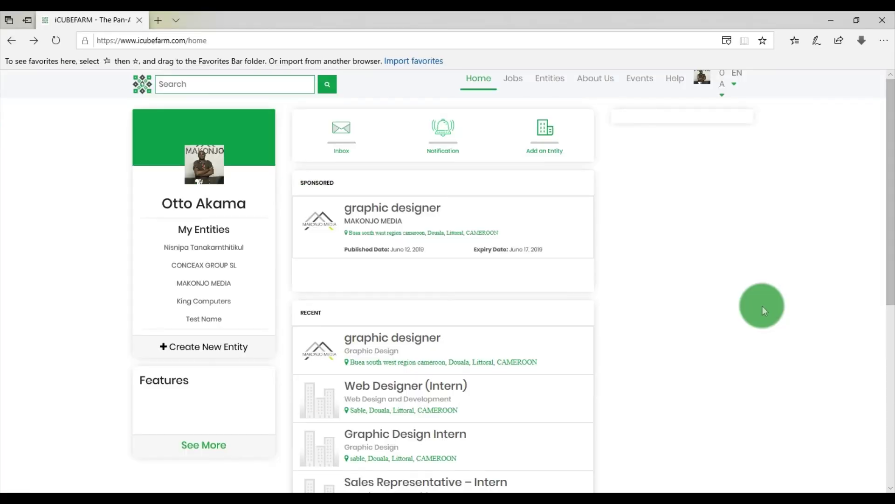
- Open MAKONJO MEDIA's inbox messages
left_click(215, 284)
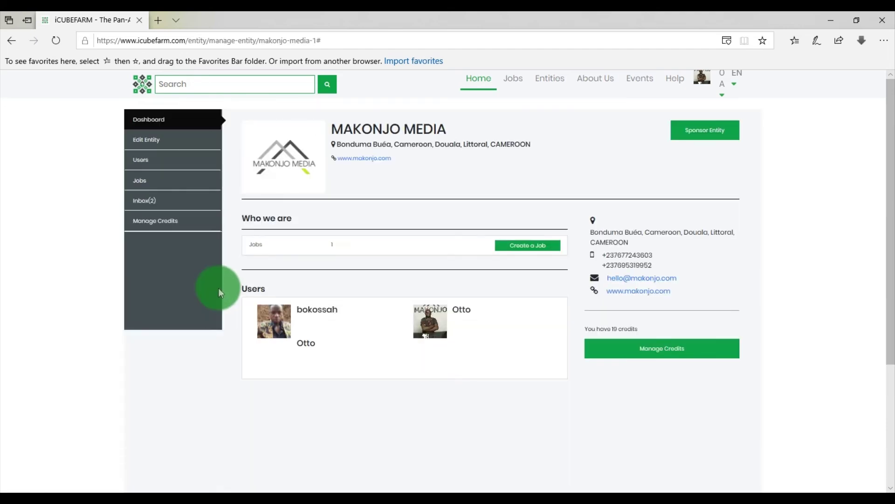
left_click(165, 197)
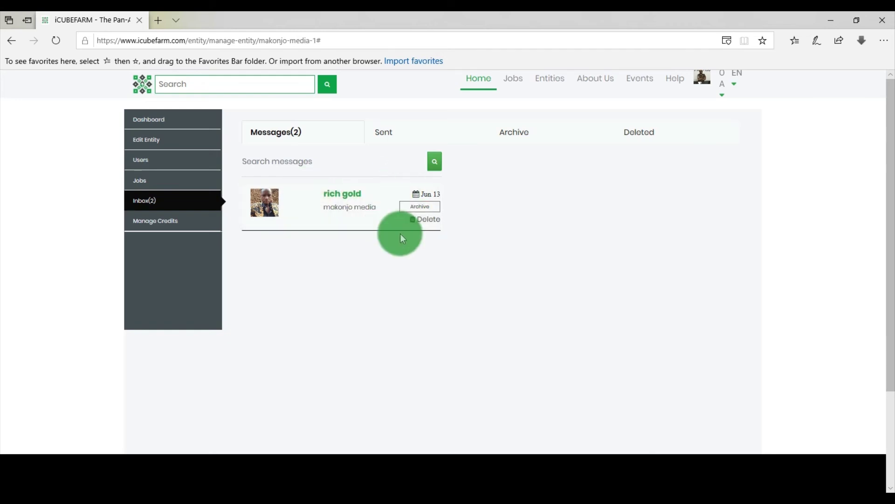
scroll(379, 224, "down", 4)
scroll(606, 214, "up", 4)
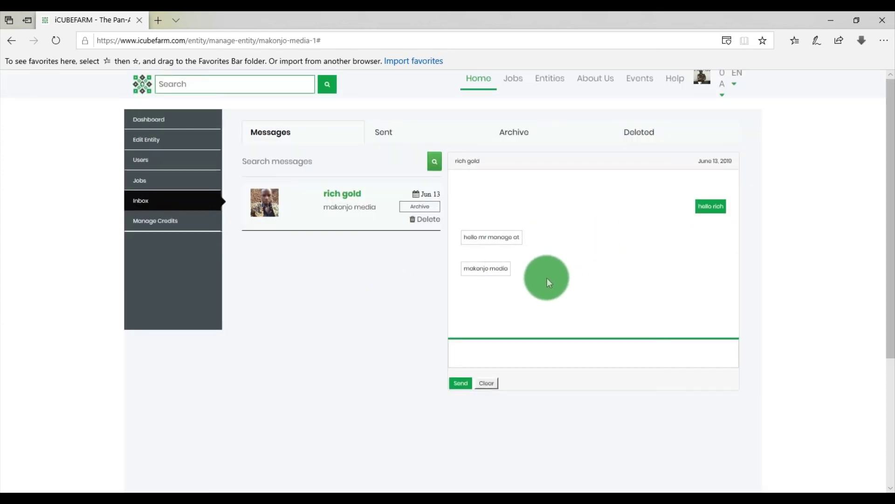
- Send the reply 'heloo' in the applicant conversation
left_click(461, 352)
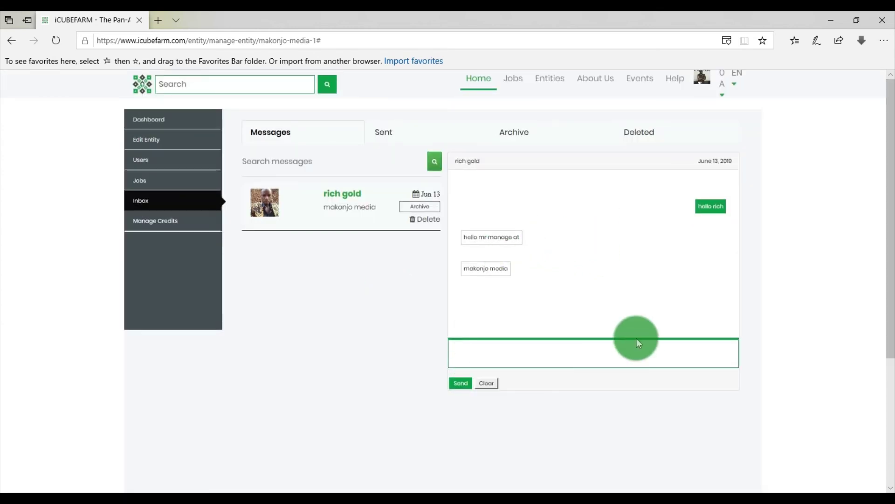
scroll(637, 337, "down", 4)
type("heloo")
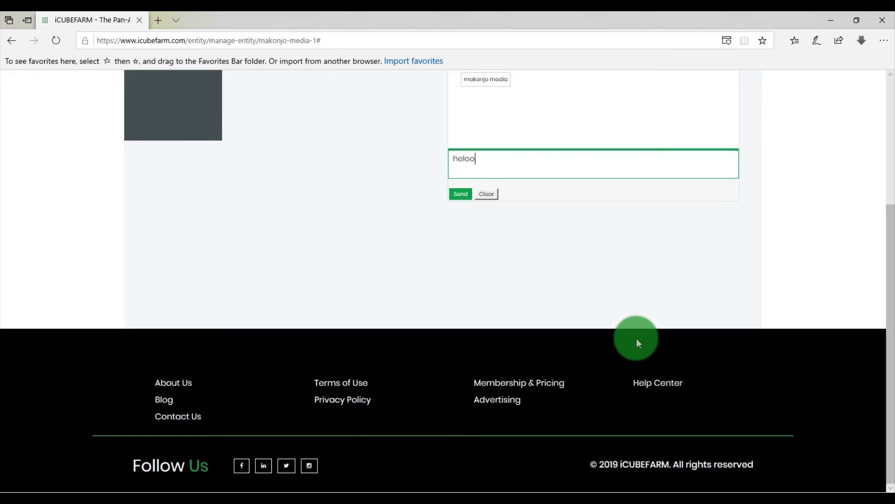
left_click(460, 193)
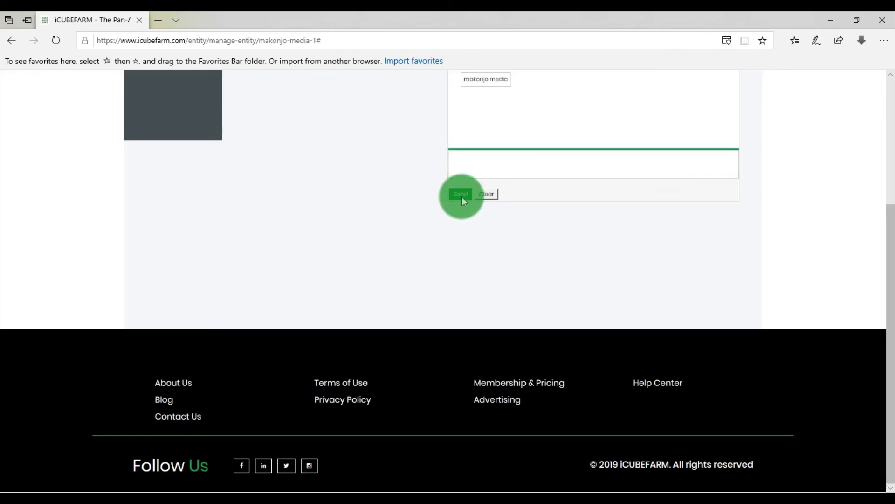
scroll(513, 194, "up", 4)
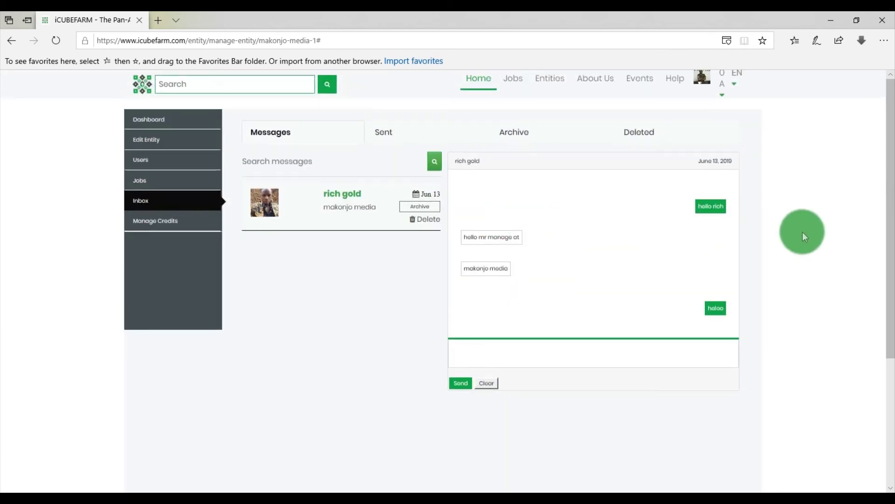
left_click(486, 383)
left_click(534, 216)
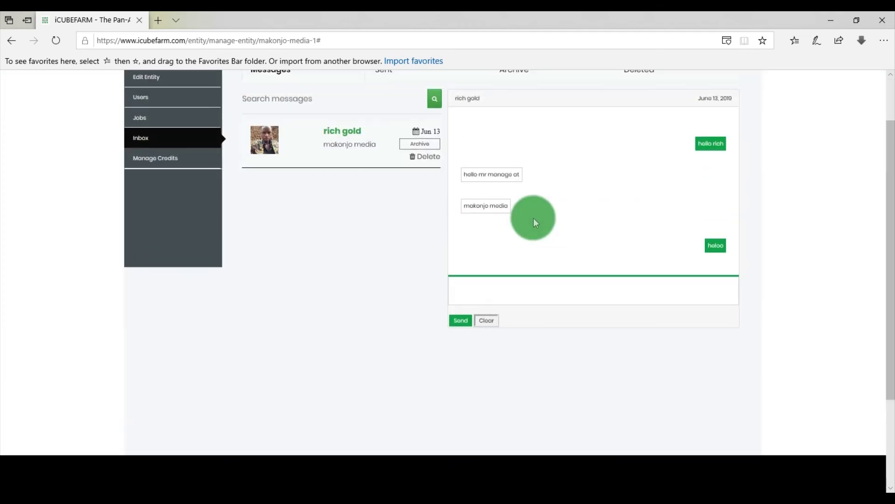
scroll(533, 218, "up", 2)
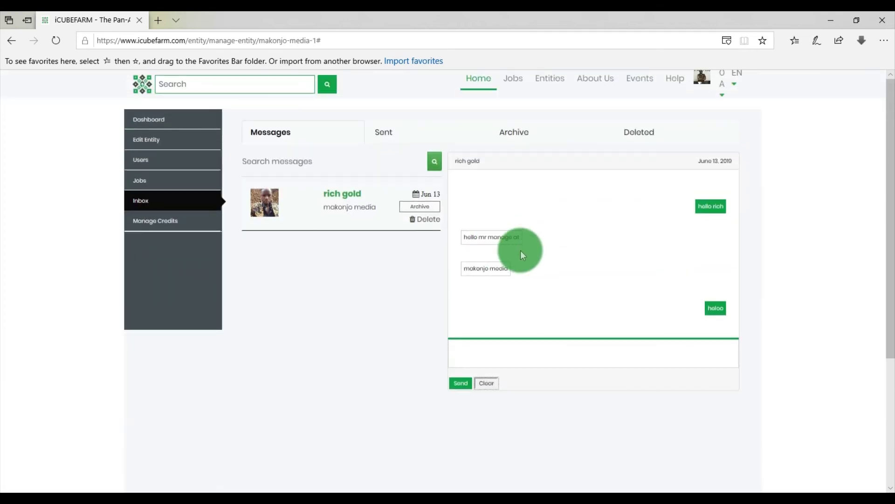
scroll(503, 324, "down", 1)
scroll(509, 296, "up", 1)
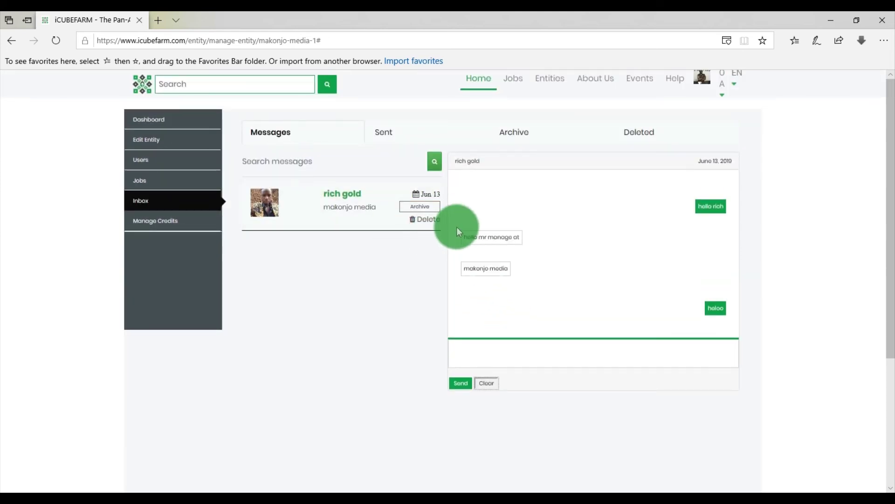
- Browse the Sent, Archived and Deleted inbox folders, then return to Messages
left_click(389, 134)
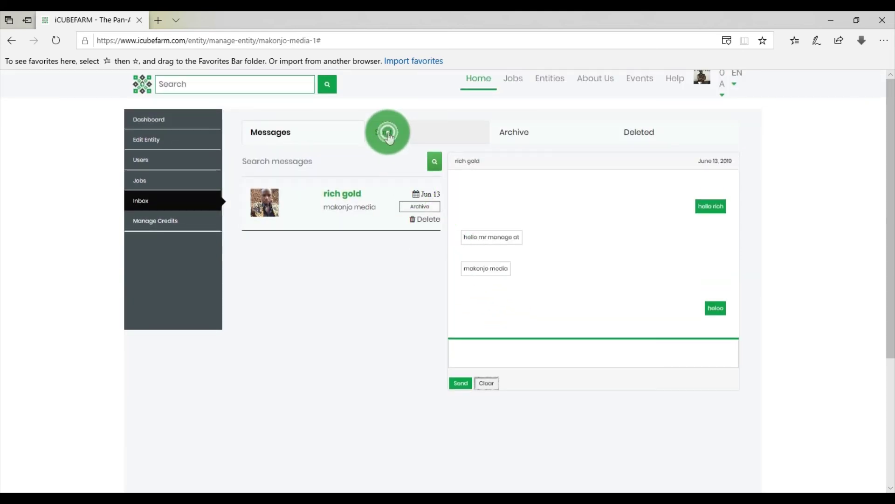
left_click(517, 136)
left_click(640, 136)
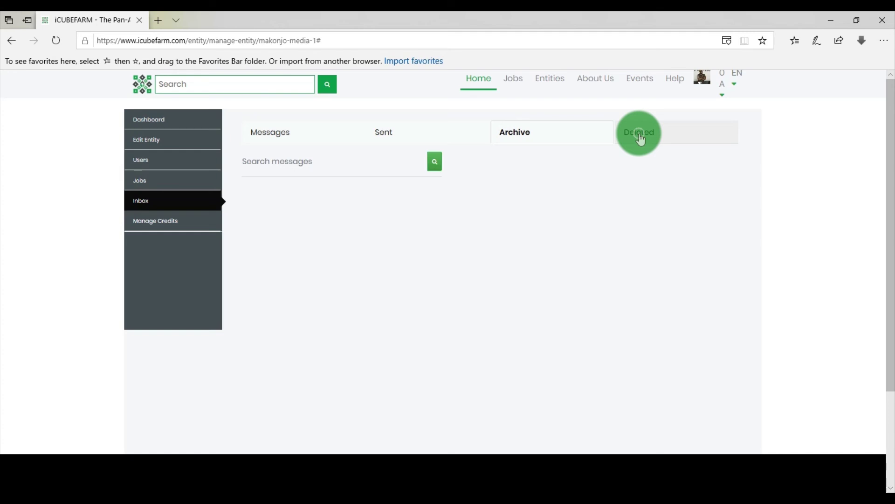
left_click(265, 132)
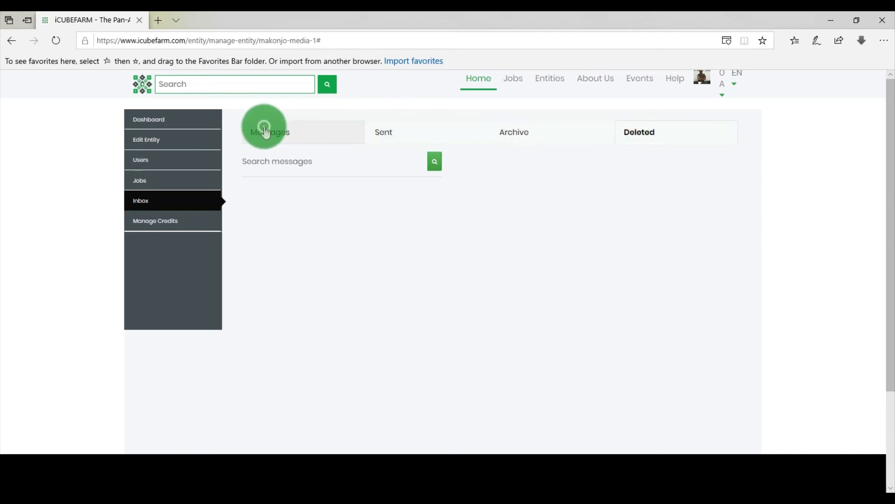
left_click(391, 132)
left_click(339, 136)
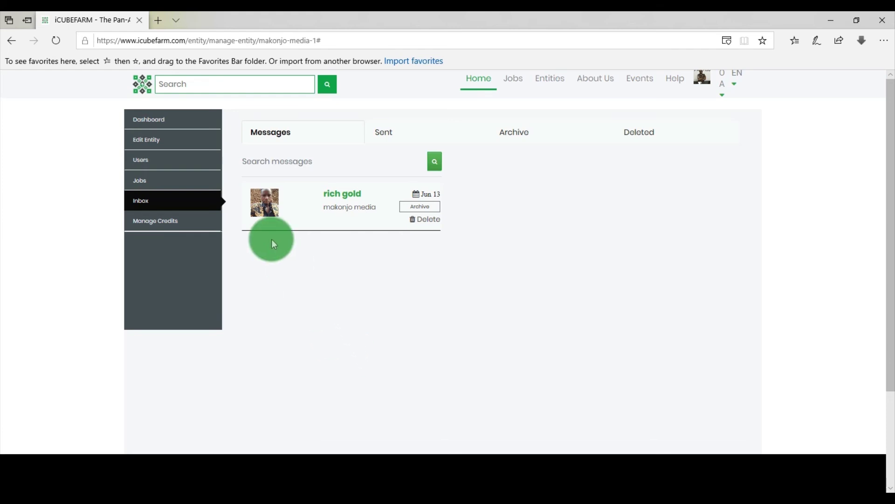
- Open the graphic designer job's Maybe applicants and start a message to the applicant
left_click(165, 180)
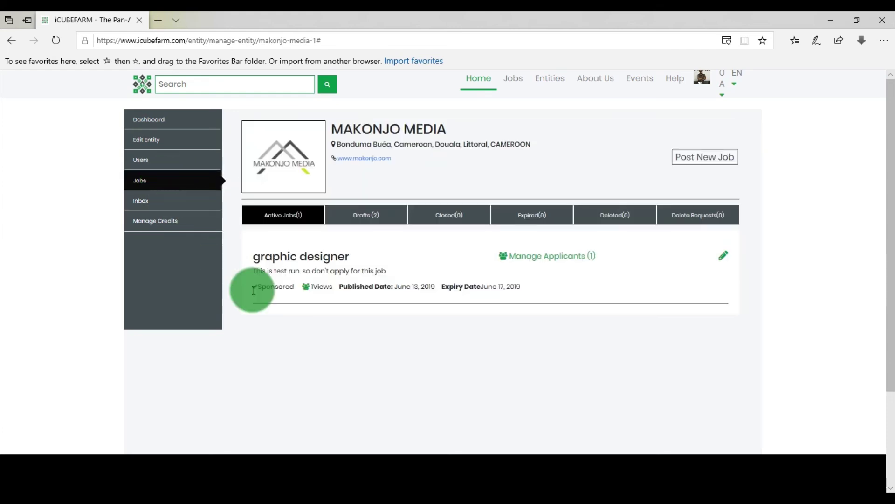
left_click(537, 256)
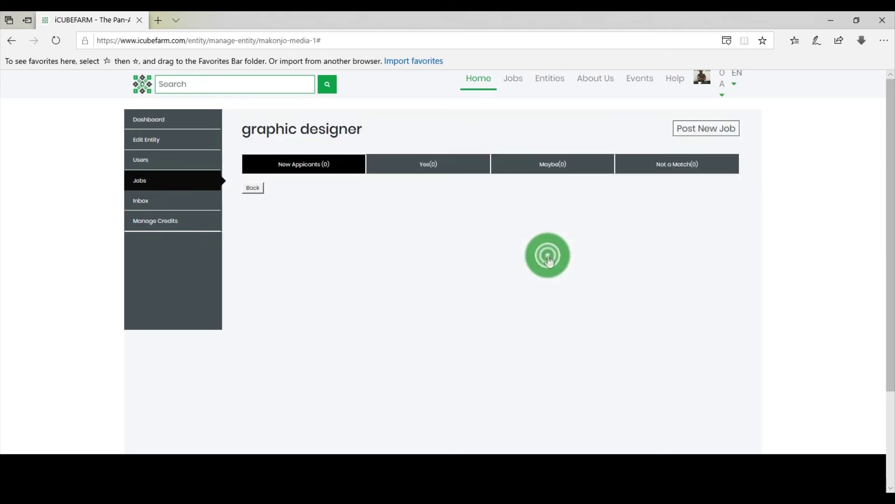
left_click(554, 166)
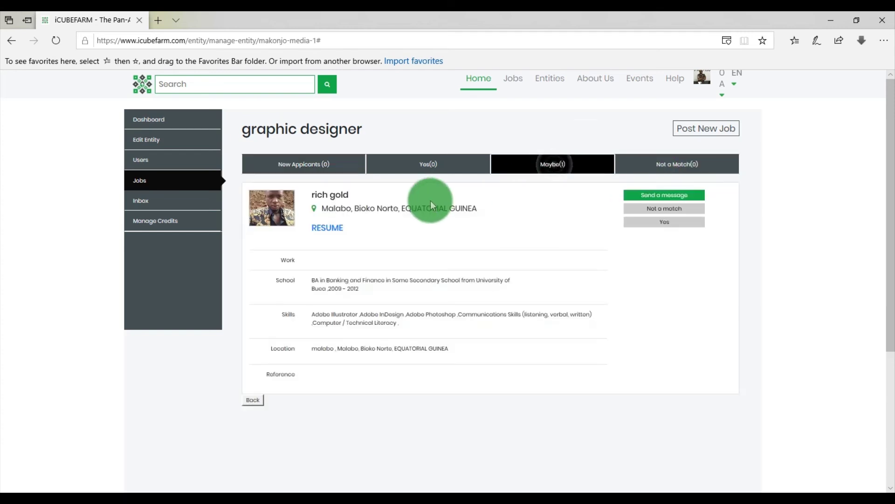
left_click(640, 194)
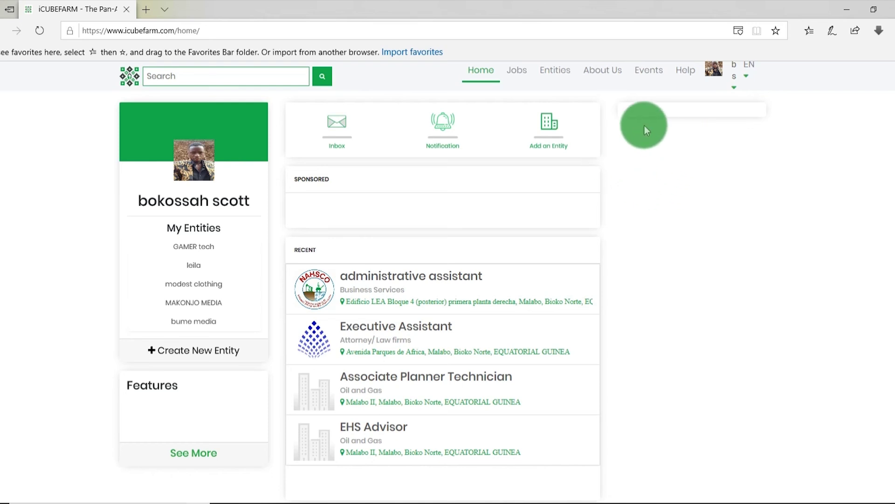
left_click(609, 78)
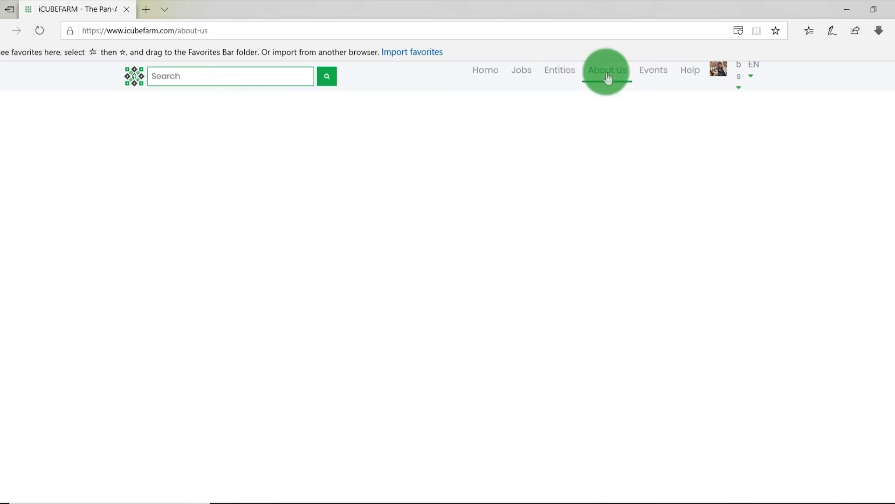
scroll(527, 200, "down", 3)
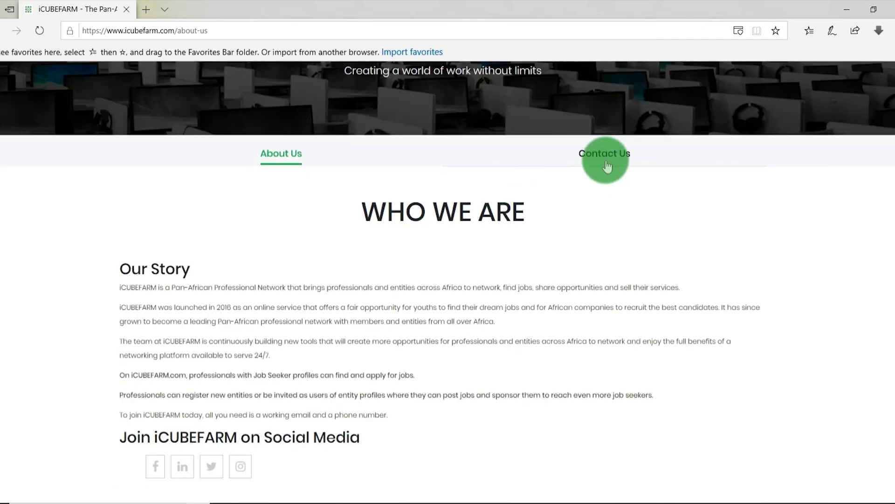
left_click(607, 165)
scroll(494, 155, "up", 4)
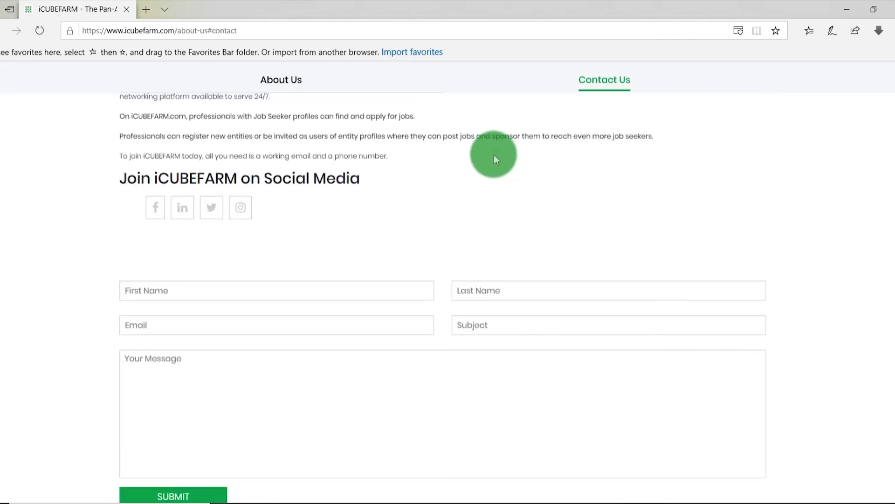
scroll(493, 155, "down", 3)
scroll(366, 155, "up", 2)
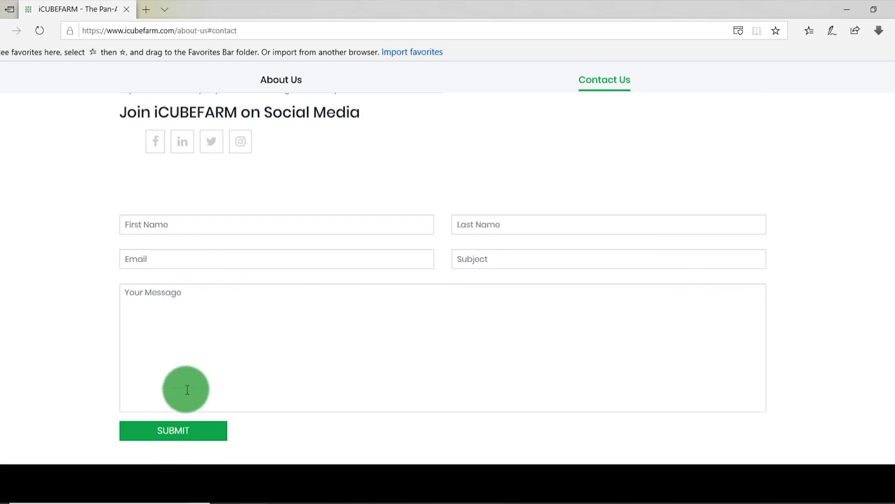
left_click(185, 431)
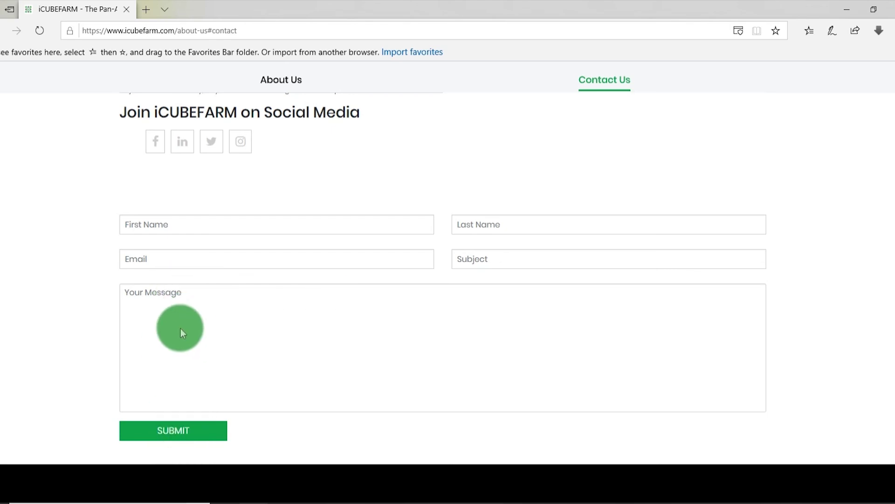
left_click(360, 306)
scroll(589, 141, "up", 4)
scroll(587, 141, "up", 4)
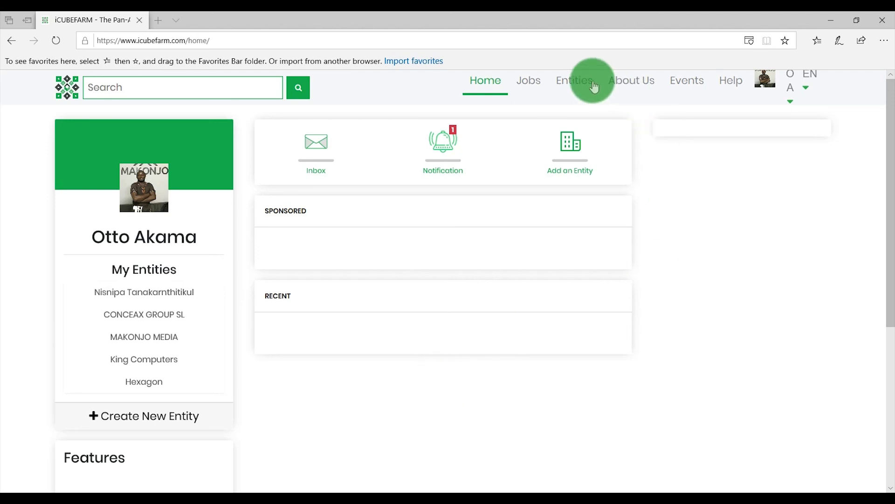
left_click(577, 86)
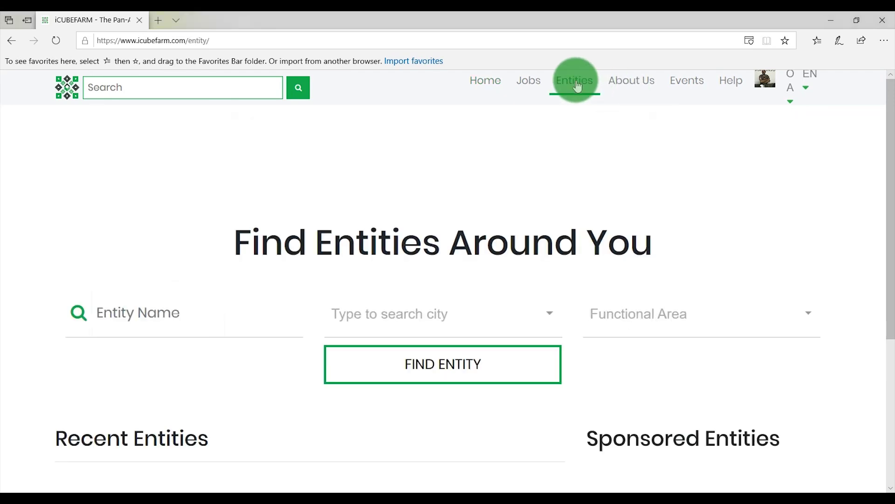
left_click(163, 301)
type("bume media")
scroll(163, 301, "down", 3)
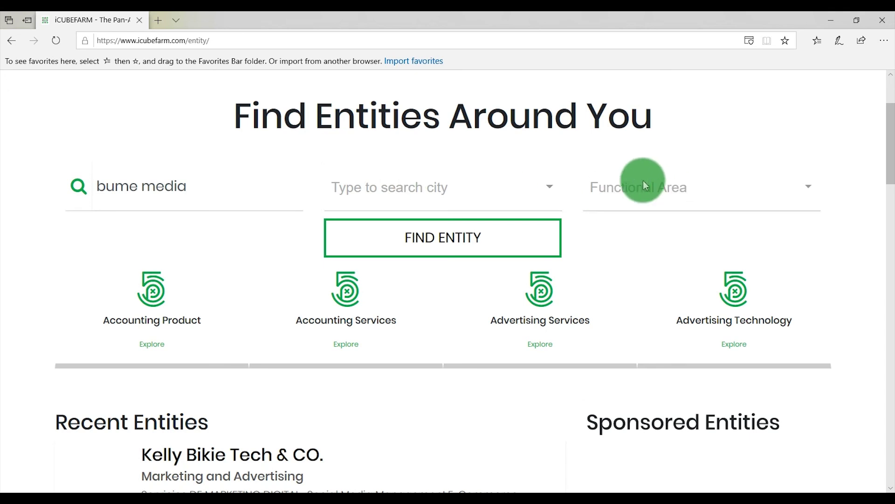
left_click(423, 241)
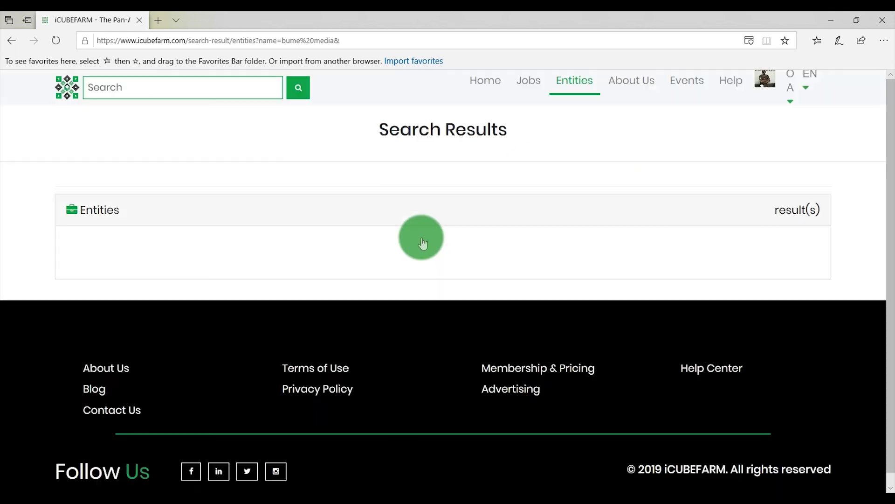
scroll(420, 239, "down", 2)
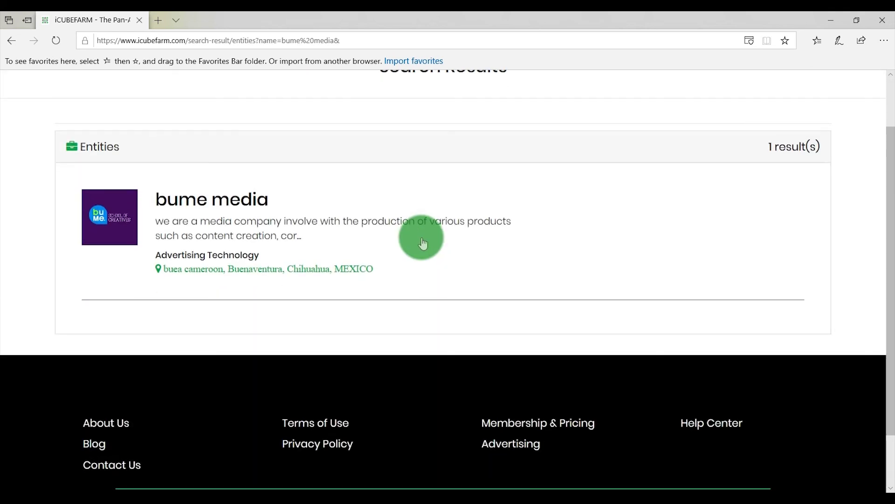
key("alt+Left")
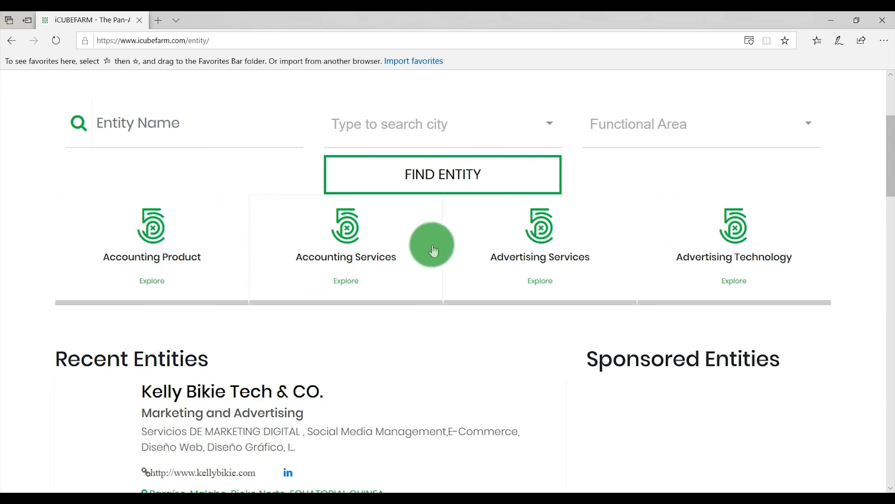
left_click(767, 266)
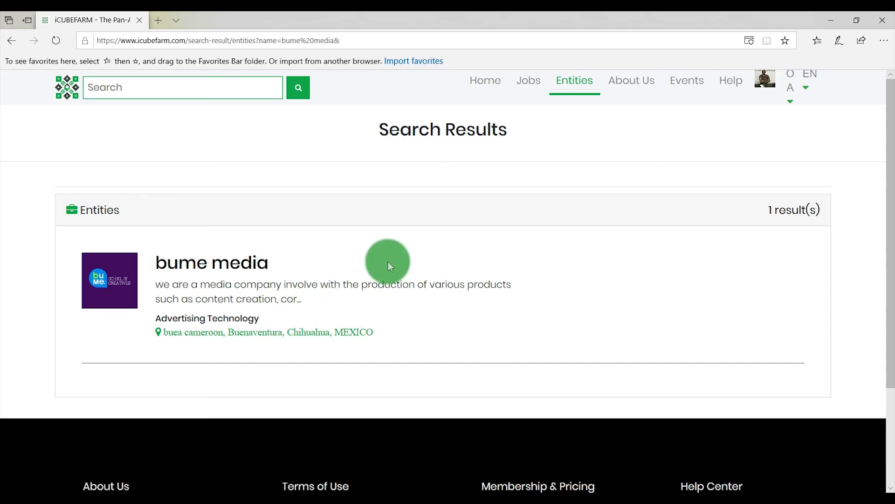
left_click(217, 259)
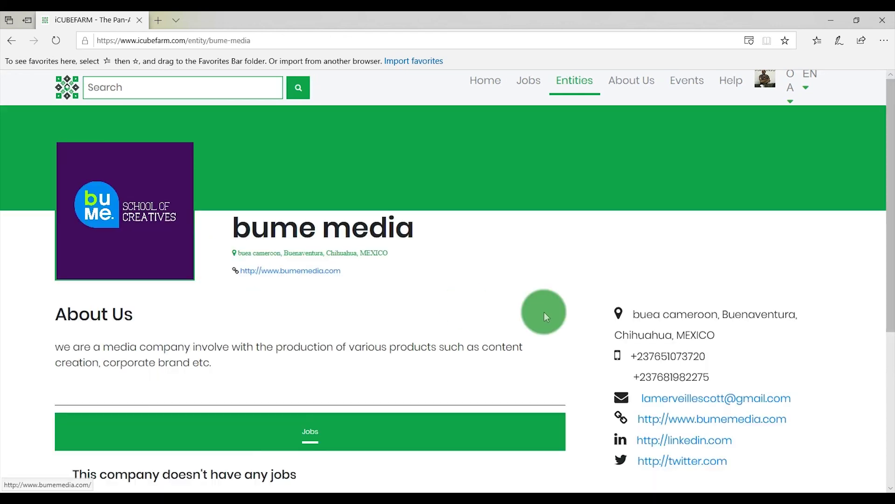
scroll(546, 312, "down", 3)
scroll(426, 335, "up", 2)
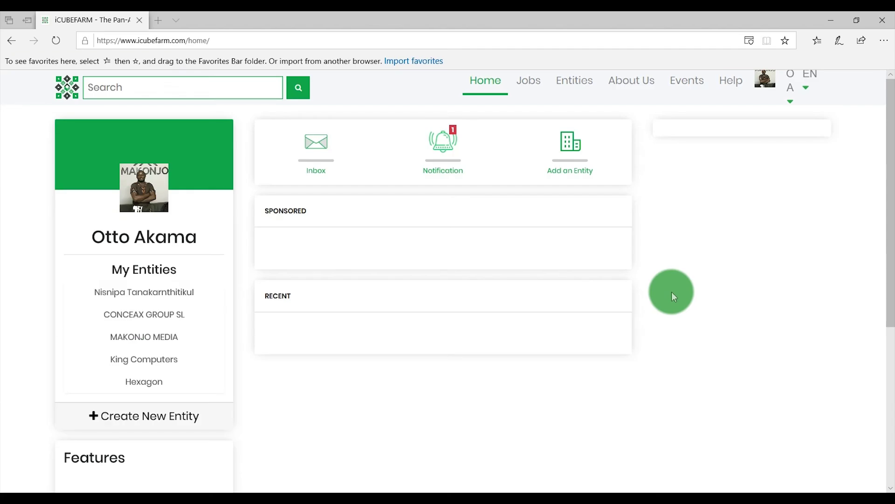
- Sponsor MAKONJO MEDIA 3/25/2019–4/25/2019 for 2 credits, sector Utilities, and save
left_click(159, 335)
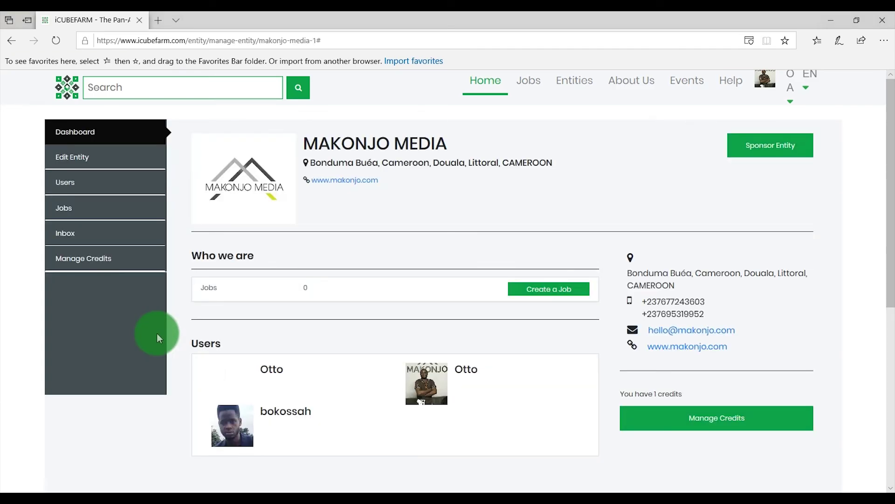
left_click(768, 153)
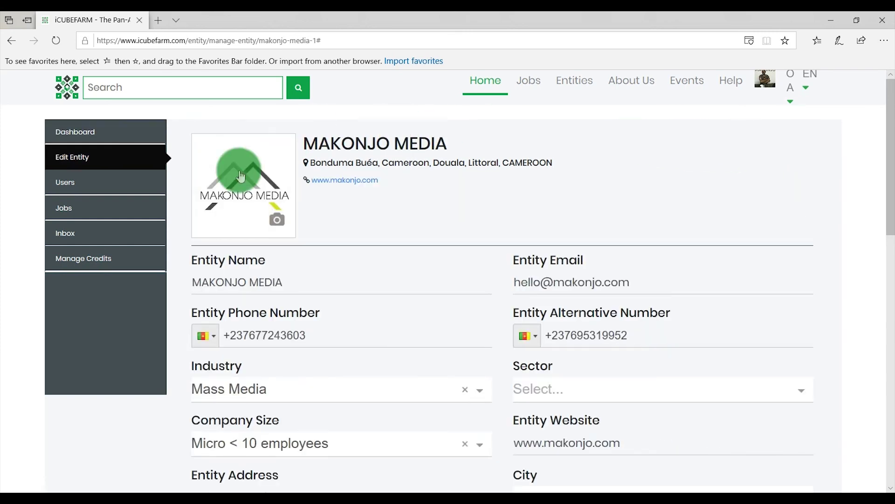
scroll(606, 270, "down", 1)
scroll(603, 270, "down", 5)
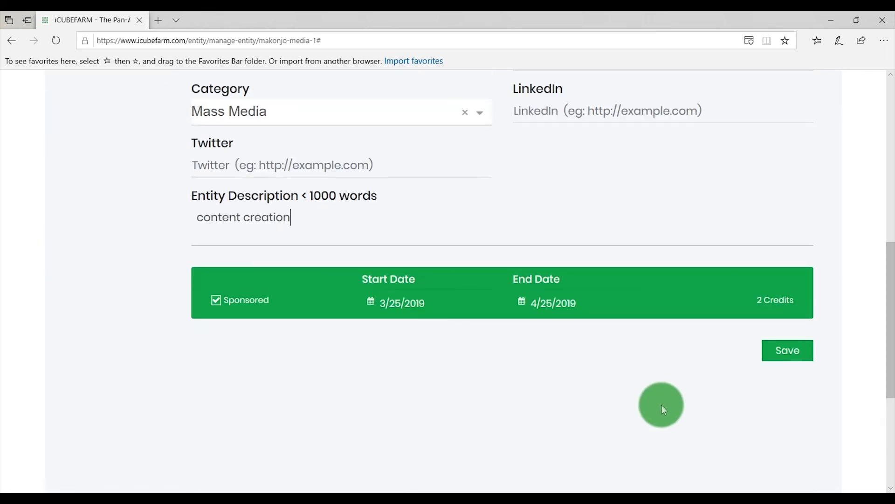
left_click(787, 354)
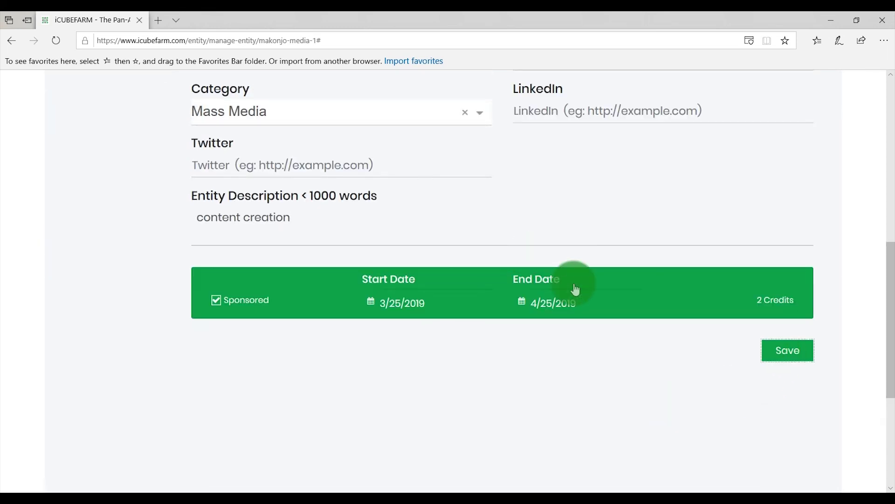
left_click(783, 363)
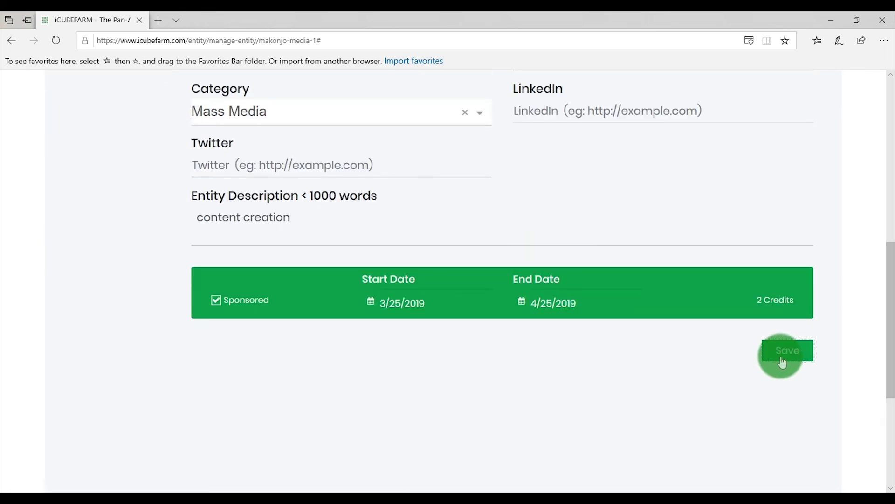
scroll(614, 245, "up", 5)
scroll(606, 247, "up", 4)
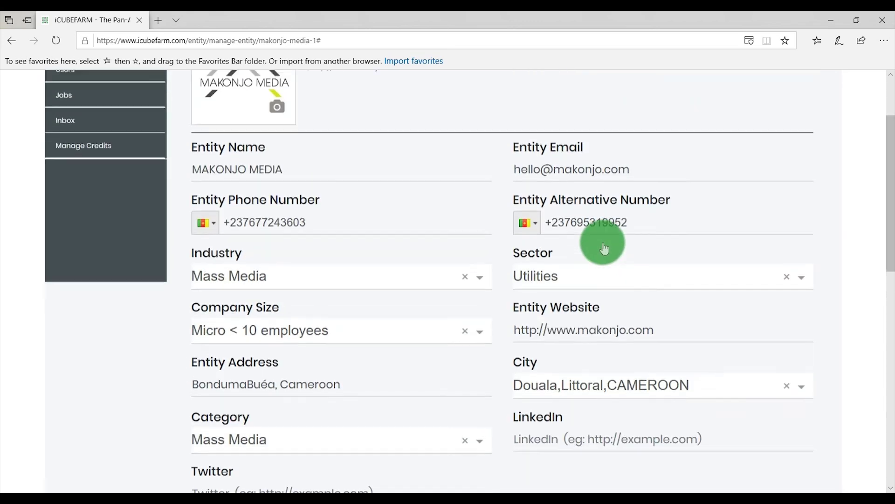